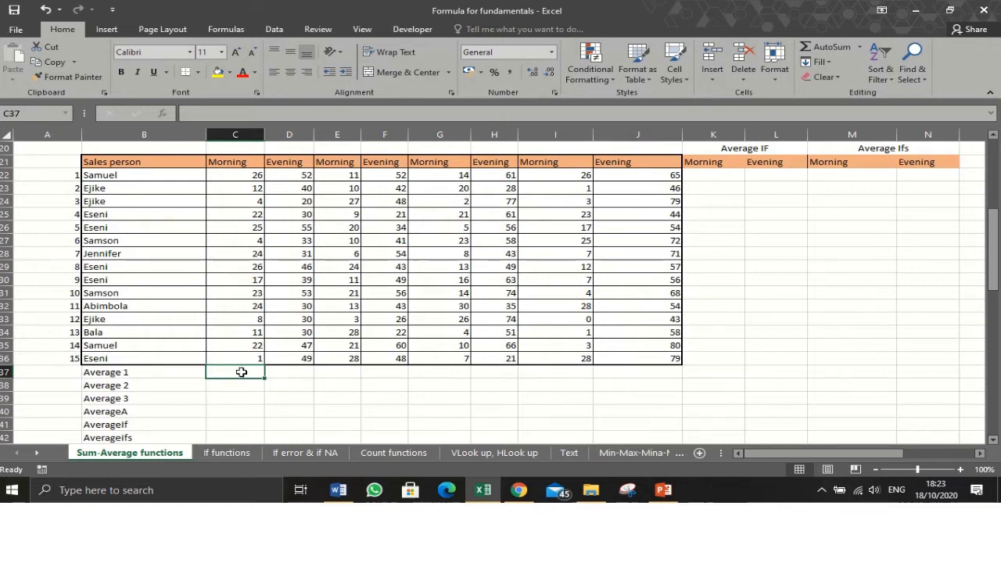
Calculate Average 1 in C37 with =SUM(C22:C36)/15 and fill the formula across to J37.
{"action": "type", "text": "=SUM("}
{"action": "left_click_drag", "start_coordinate": [234, 175], "coordinate": [237, 357]}
{"action": "type", "text": ")/15"}
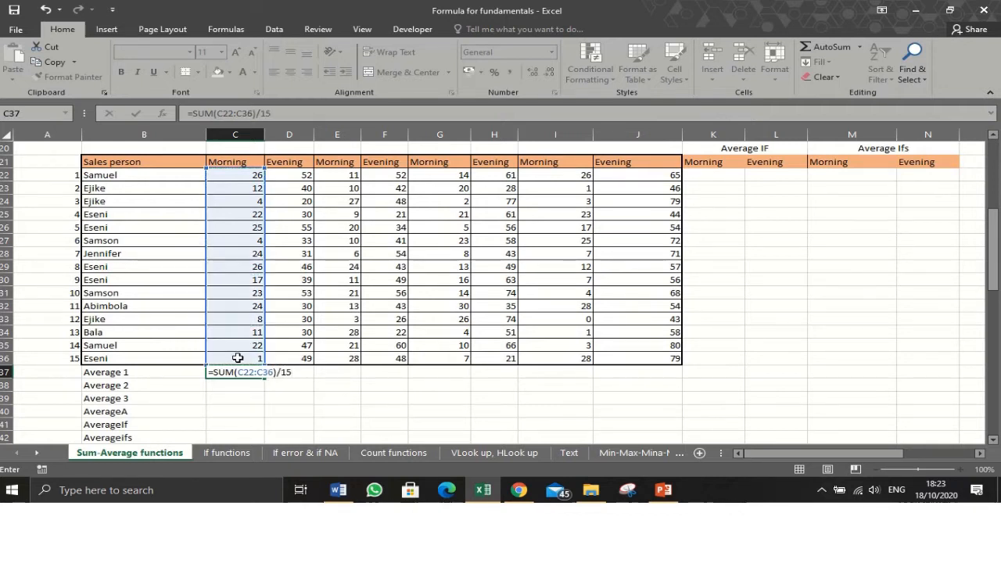
{"action": "key", "text": "Return"}
{"action": "left_click", "coordinate": [235, 372]}
{"action": "left_click_drag", "start_coordinate": [264, 378], "coordinate": [637, 373]}
Calculate Average 2 in C38 with =AVERAGE(C22:C36) and fill the formula across to J38.
{"action": "left_click", "coordinate": [225, 384]}
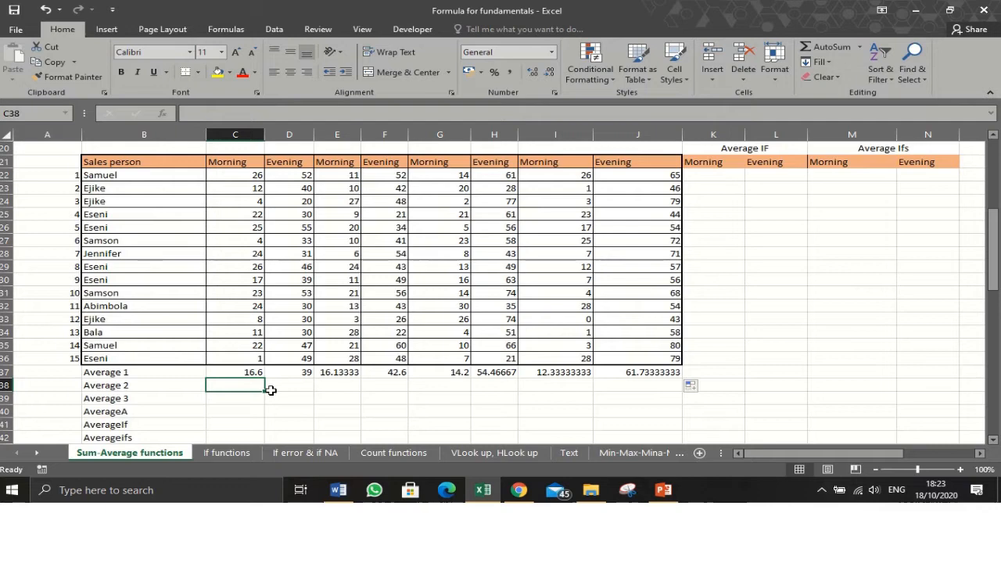
{"action": "type", "text": "=a"}
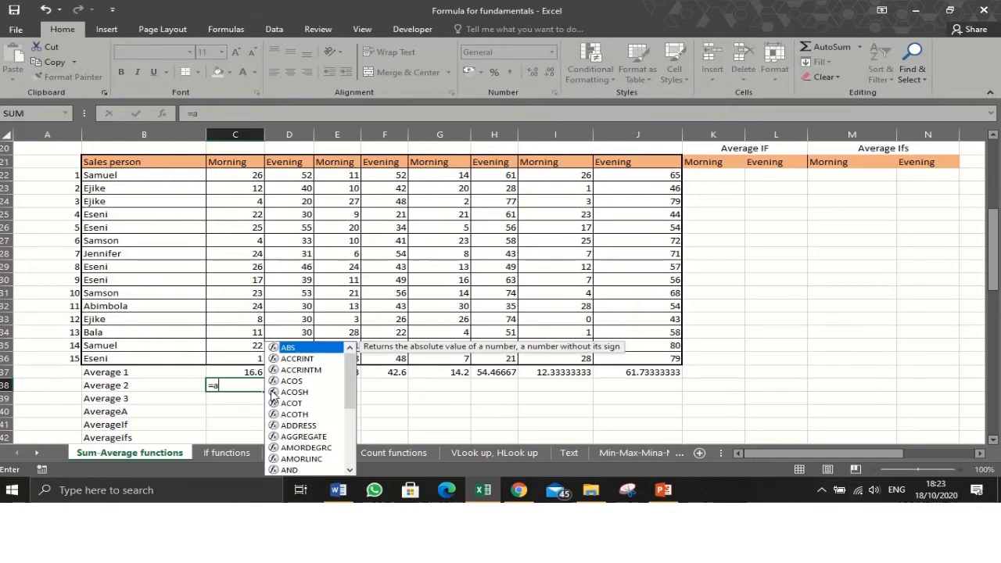
{"action": "type", "text": "ver"}
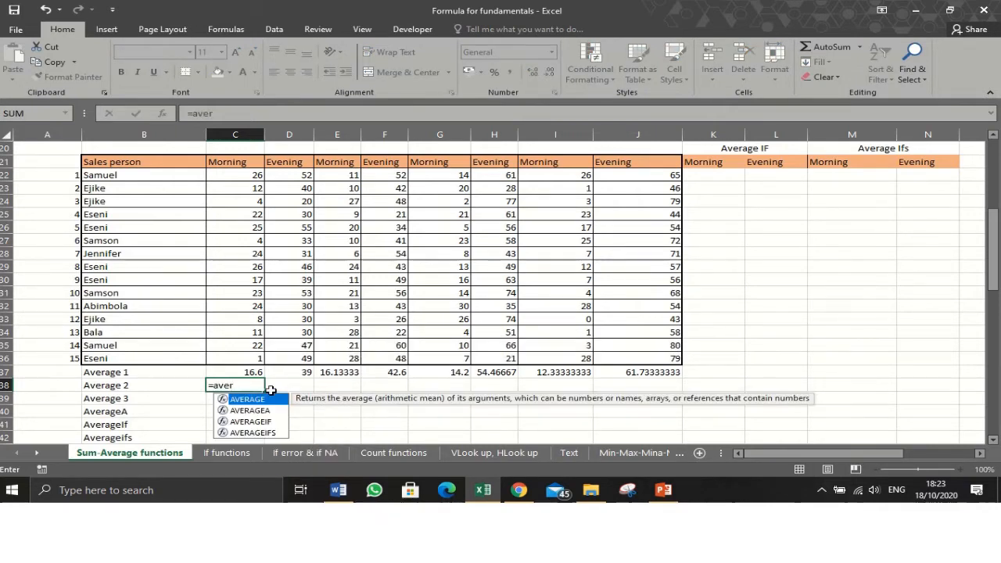
{"action": "key", "text": "Tab"}
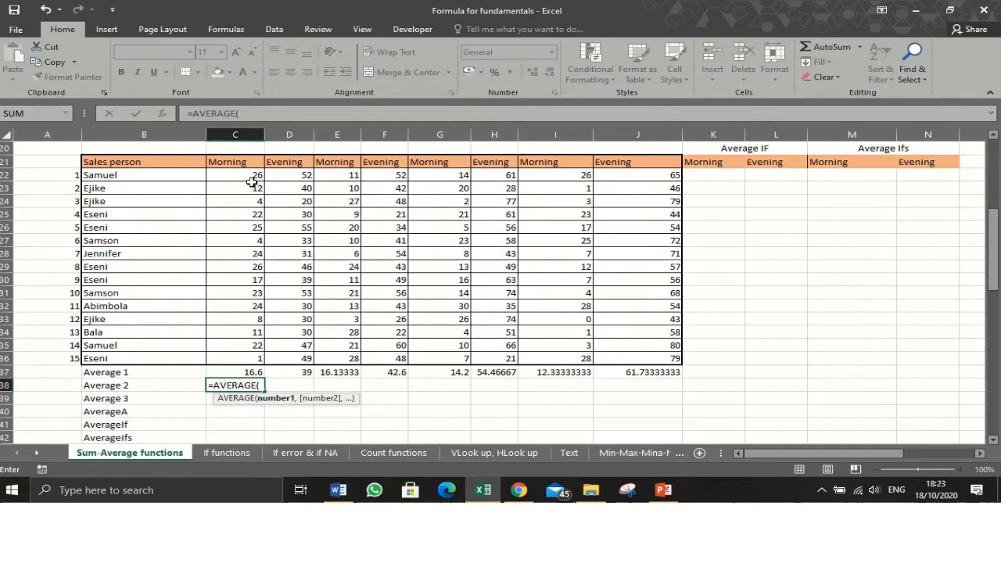
{"action": "left_click_drag", "start_coordinate": [251, 178], "coordinate": [251, 356]}
{"action": "key", "text": "Return"}
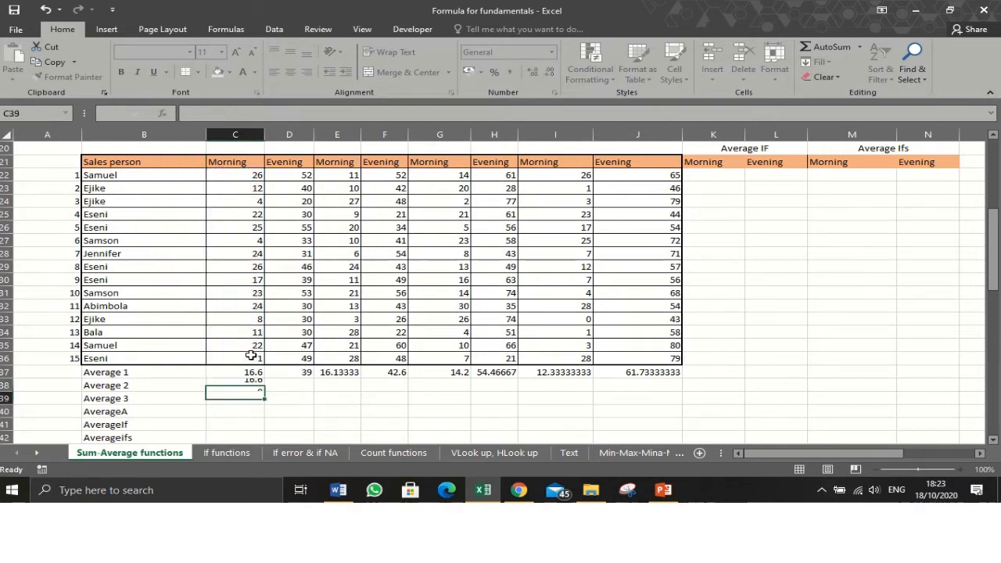
{"action": "left_click", "coordinate": [249, 385]}
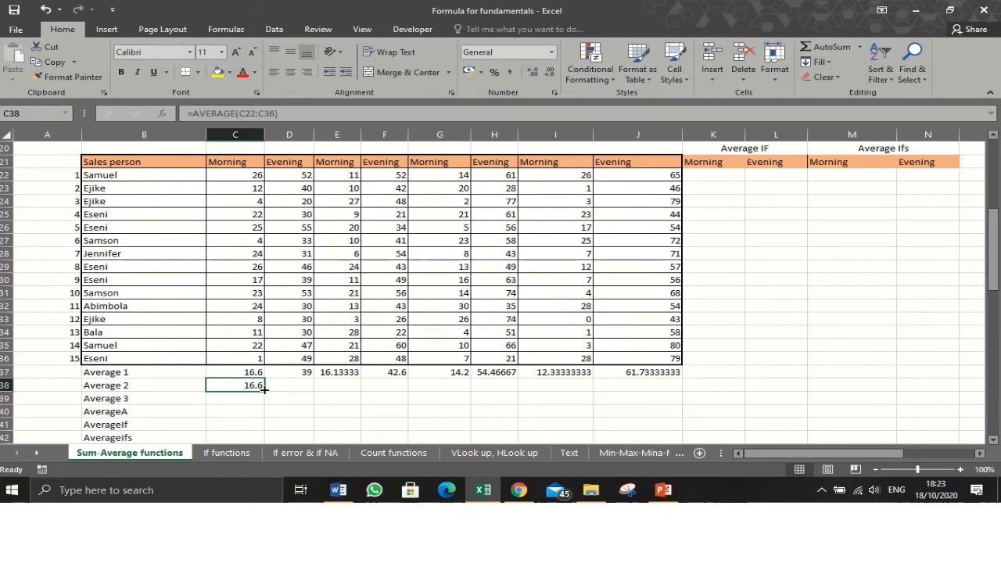
{"action": "left_click_drag", "start_coordinate": [264, 388], "coordinate": [661, 388]}
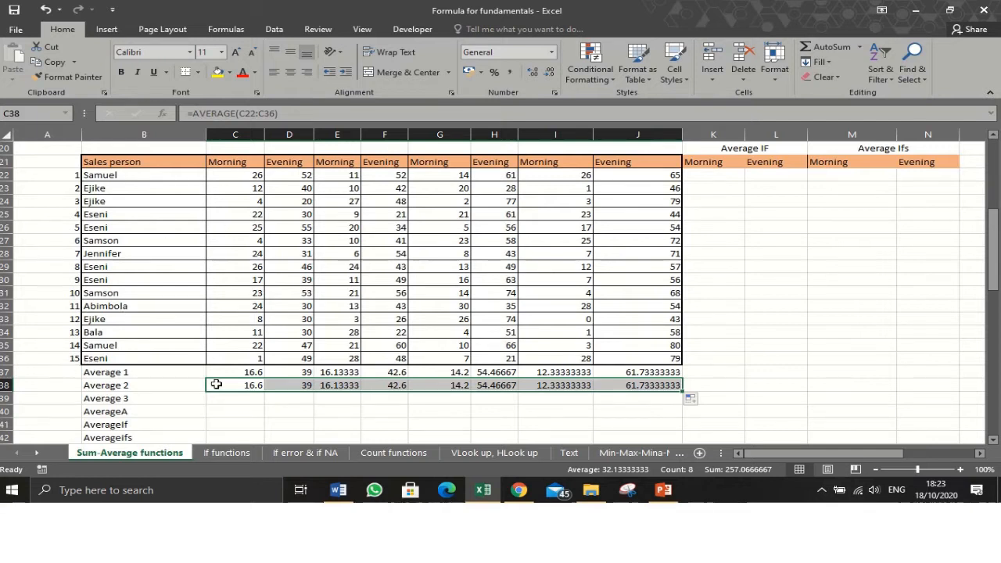
Compare the Average 1 and Average 2 formulas in C37 and C38, and look at the Average 3 and AverageA labels.
{"action": "left_click", "coordinate": [230, 373]}
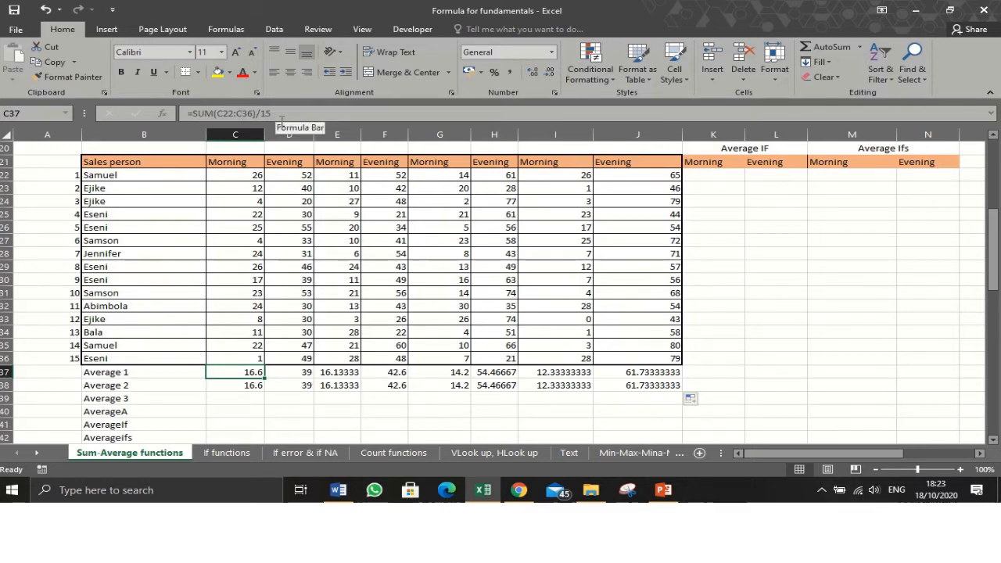
{"action": "left_click", "coordinate": [226, 386]}
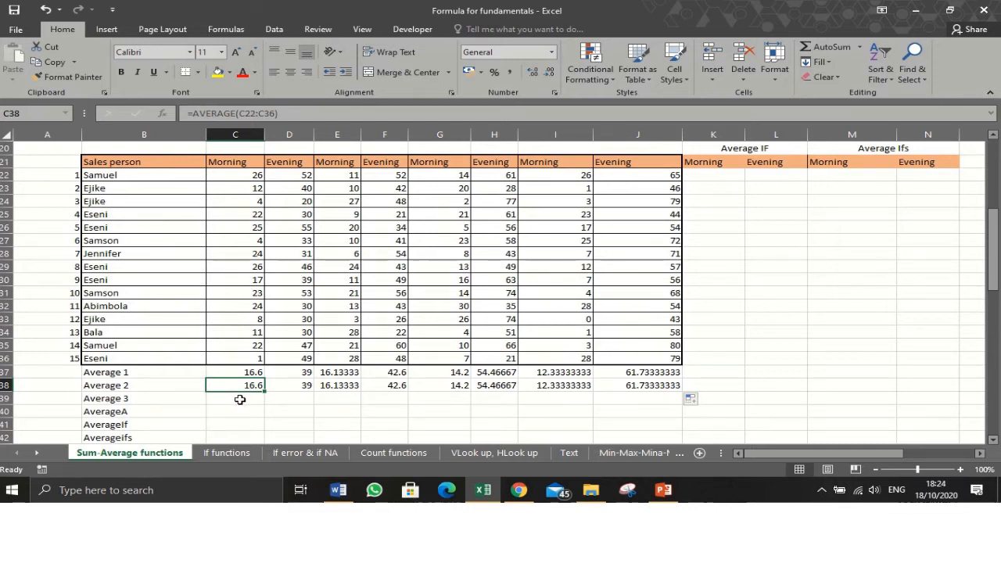
{"action": "left_click", "coordinate": [132, 397]}
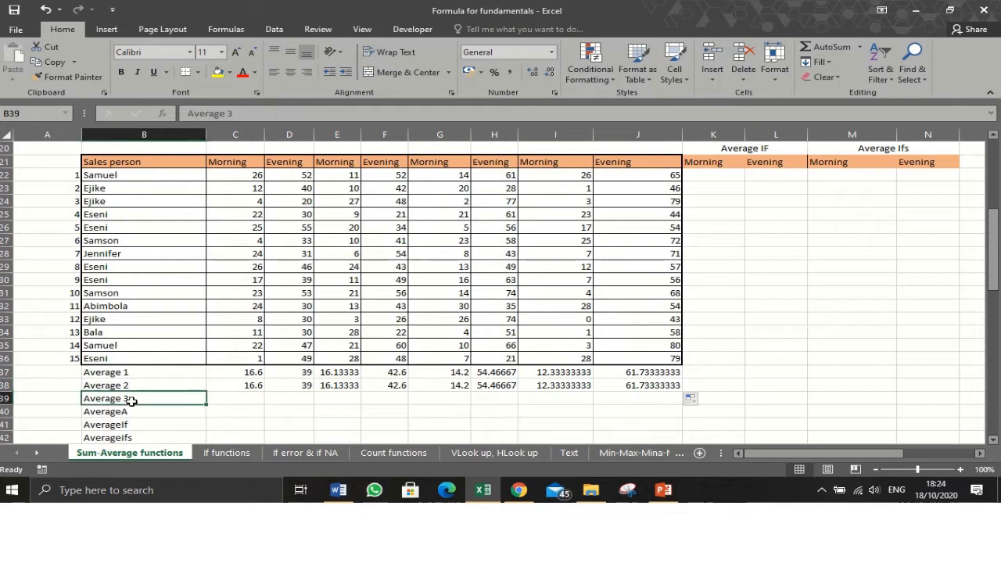
{"action": "left_click", "coordinate": [182, 413]}
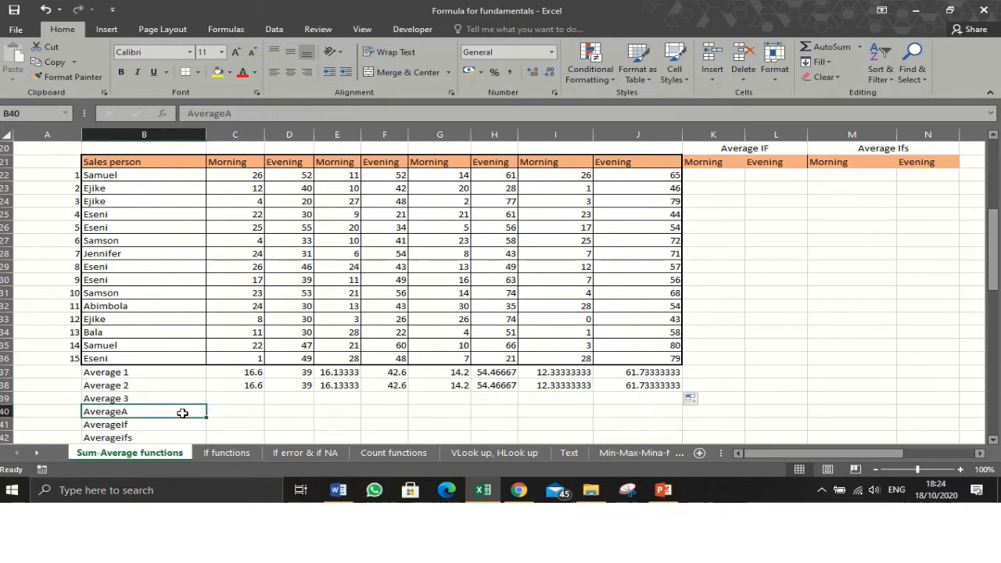
Calculate AverageA in C40 with =AVERAGEA(C22:C36) and fill the formula across to J40.
{"action": "left_click", "coordinate": [243, 411]}
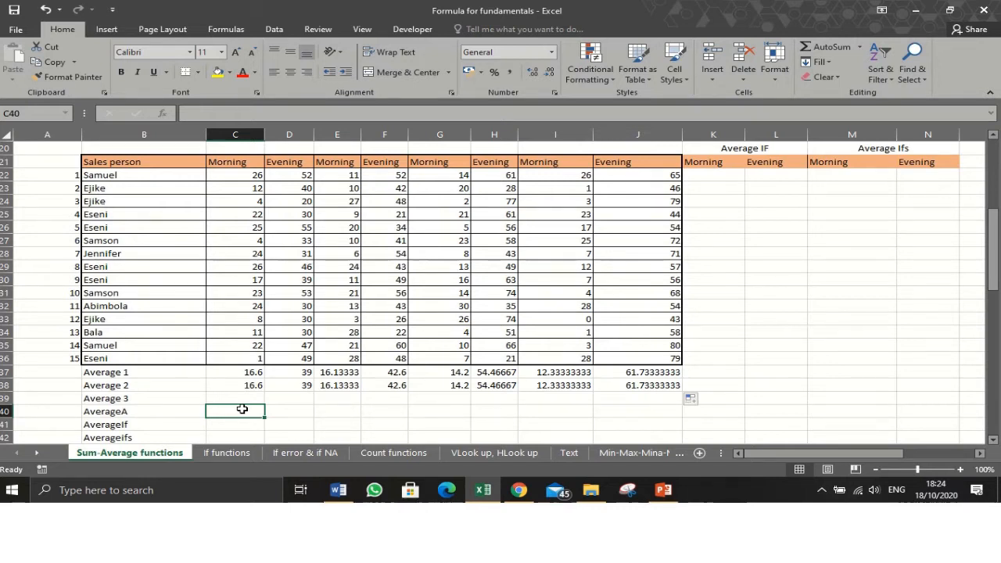
{"action": "type", "text": "+"}
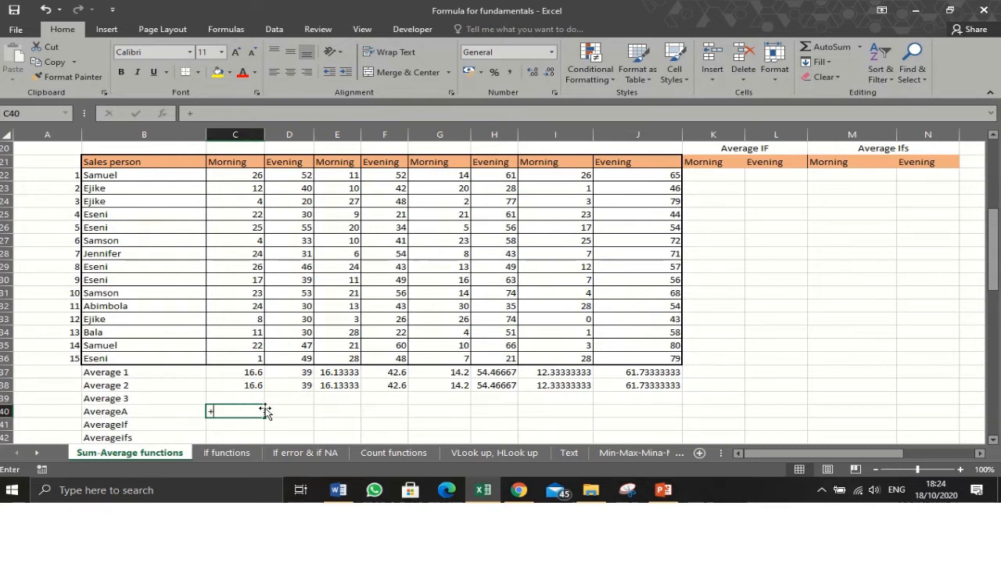
{"action": "key", "text": "Escape"}
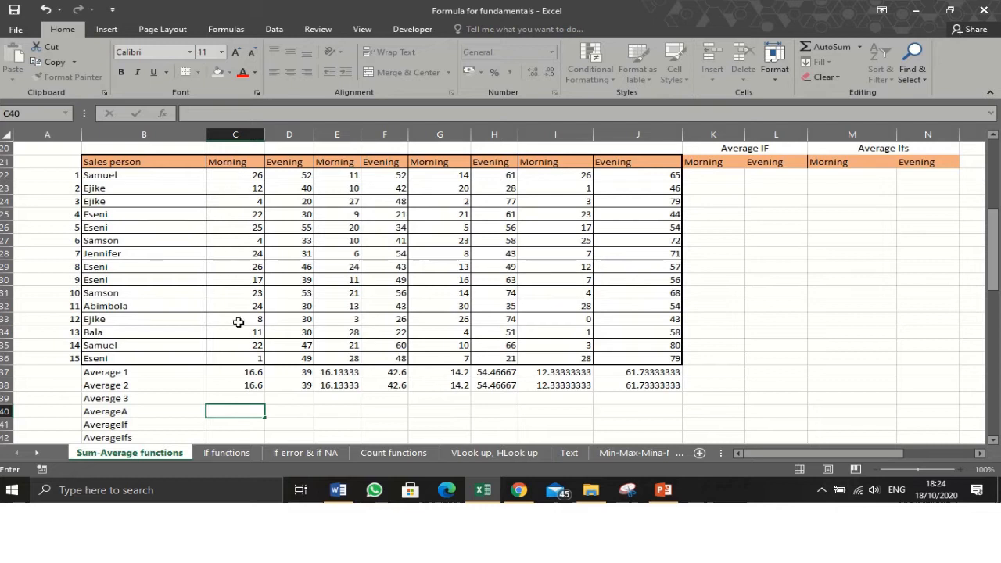
{"action": "type", "text": "=aver"}
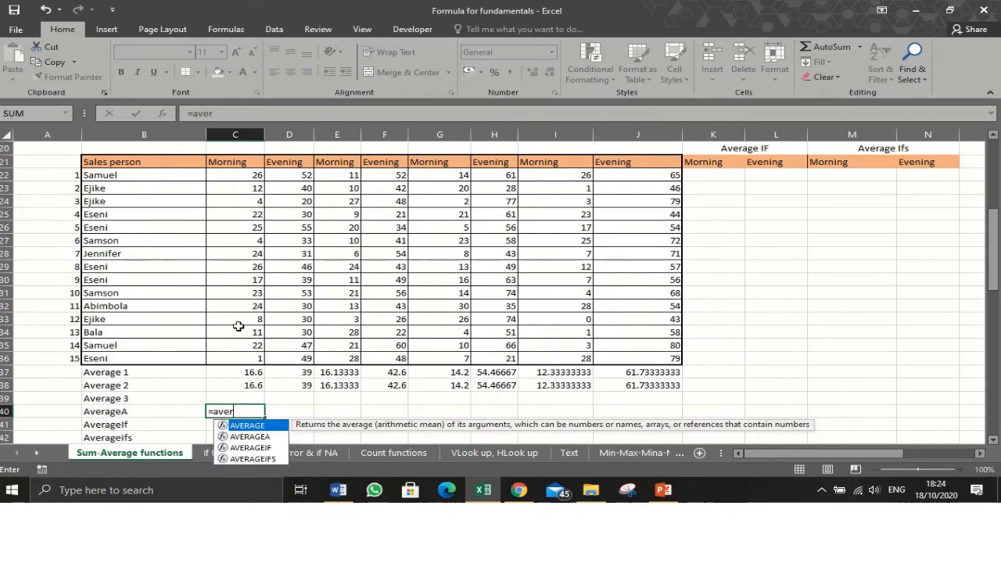
{"action": "key", "text": "Down"}
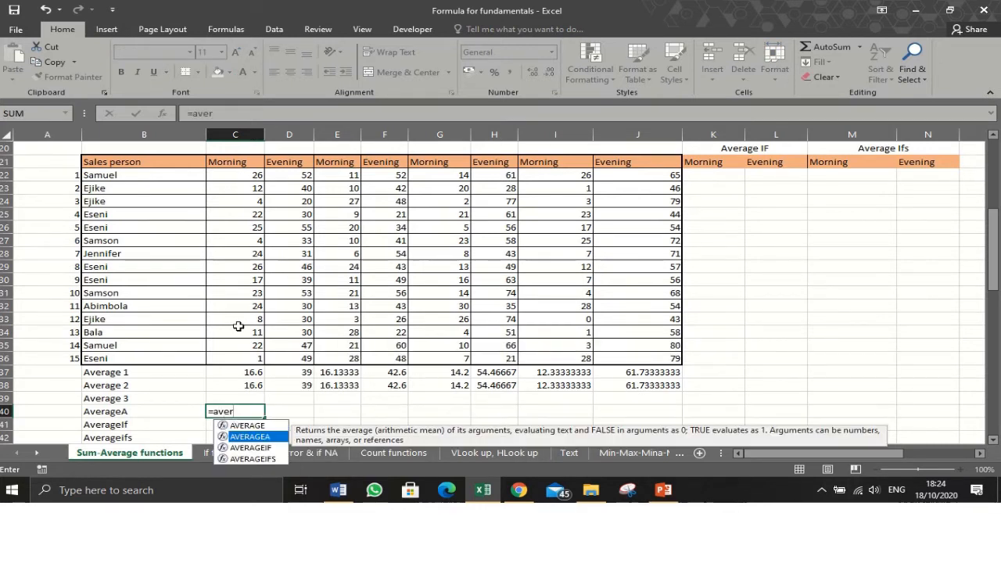
{"action": "key", "text": "Tab"}
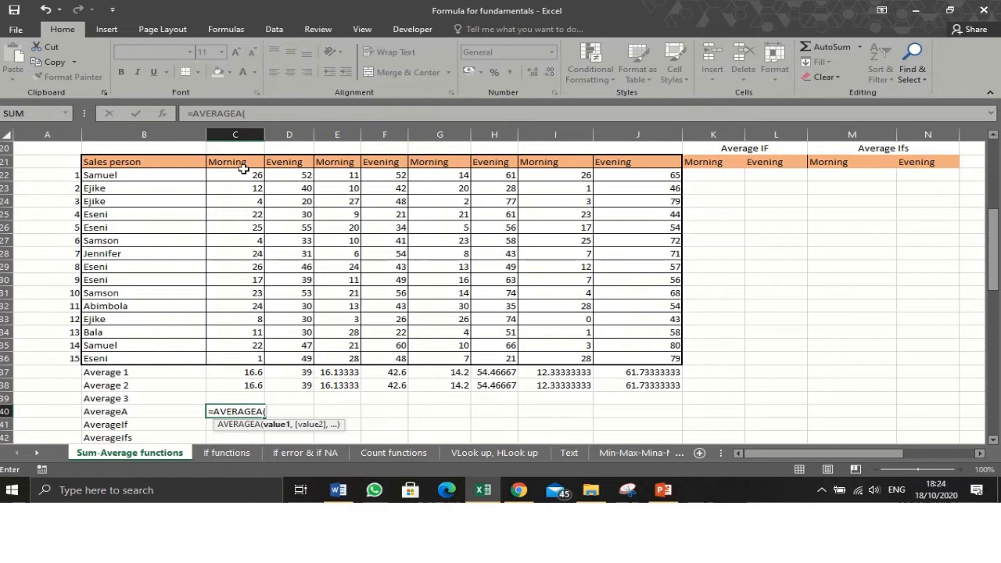
{"action": "left_click_drag", "start_coordinate": [244, 173], "coordinate": [238, 356]}
{"action": "type", "text": ")"}
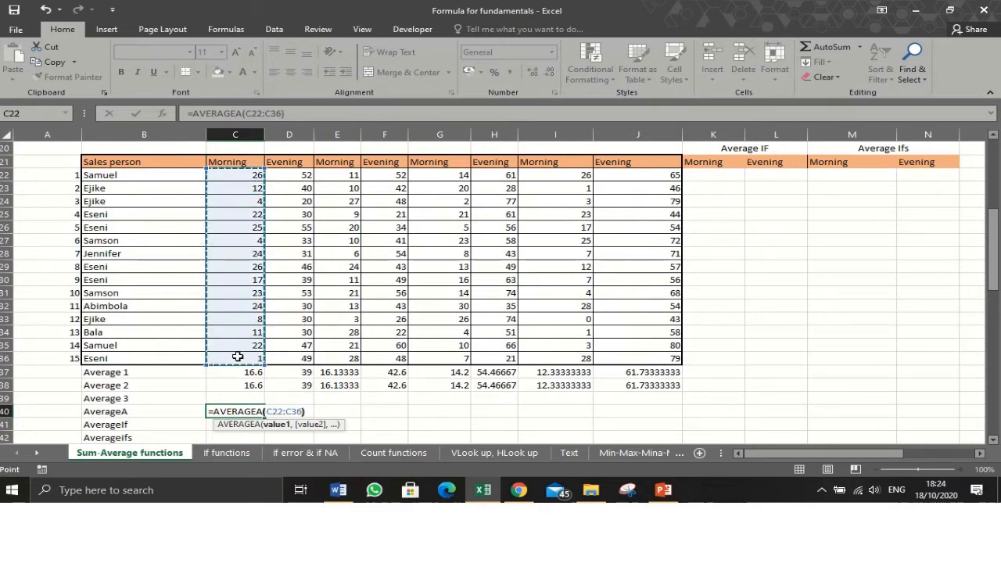
{"action": "key", "text": "Tab"}
{"action": "left_click", "coordinate": [256, 414]}
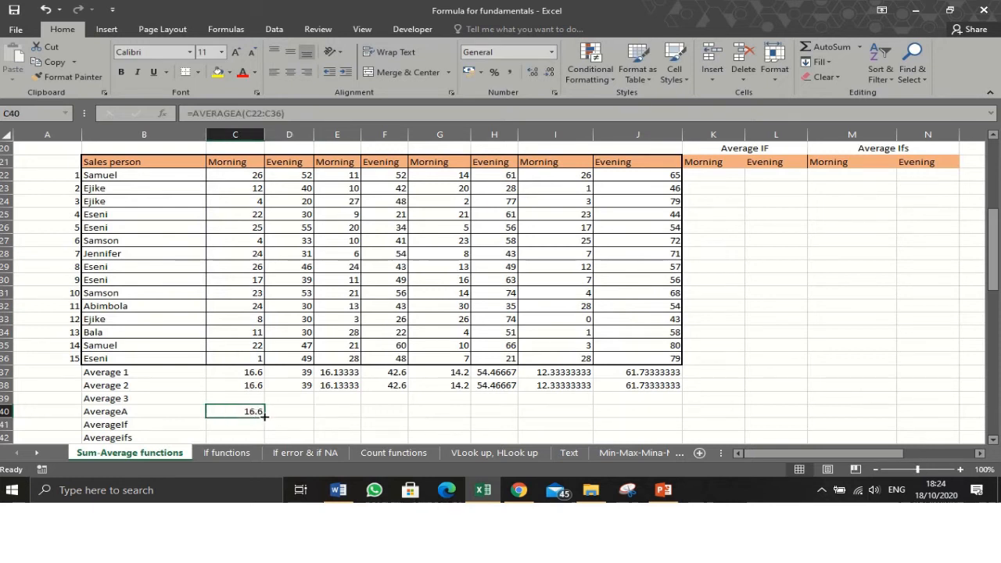
{"action": "left_click_drag", "start_coordinate": [264, 417], "coordinate": [664, 422]}
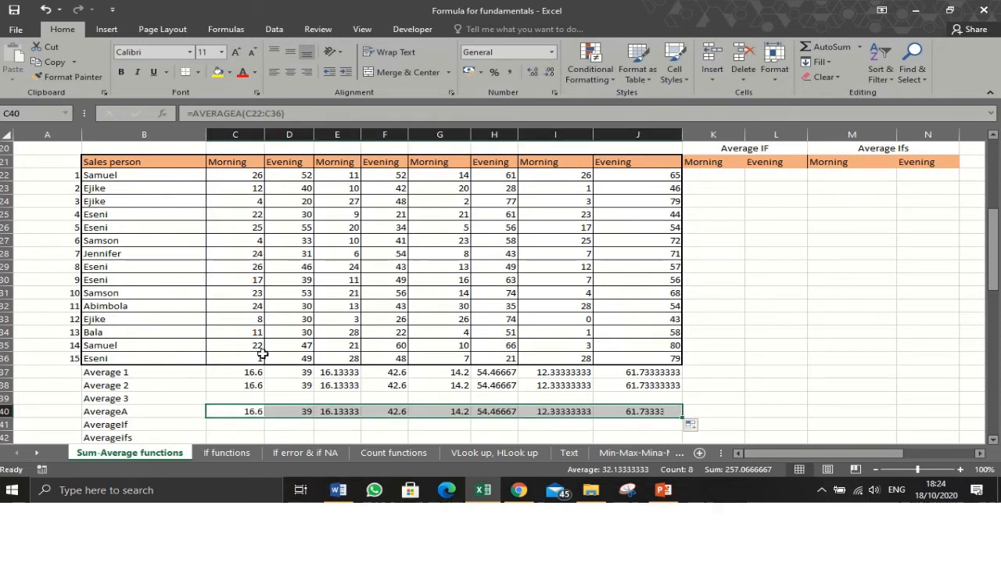
Replace the first Morning column's value in C33 with TRUE and check the formulas in C37 and C38.
{"action": "left_click", "coordinate": [219, 410]}
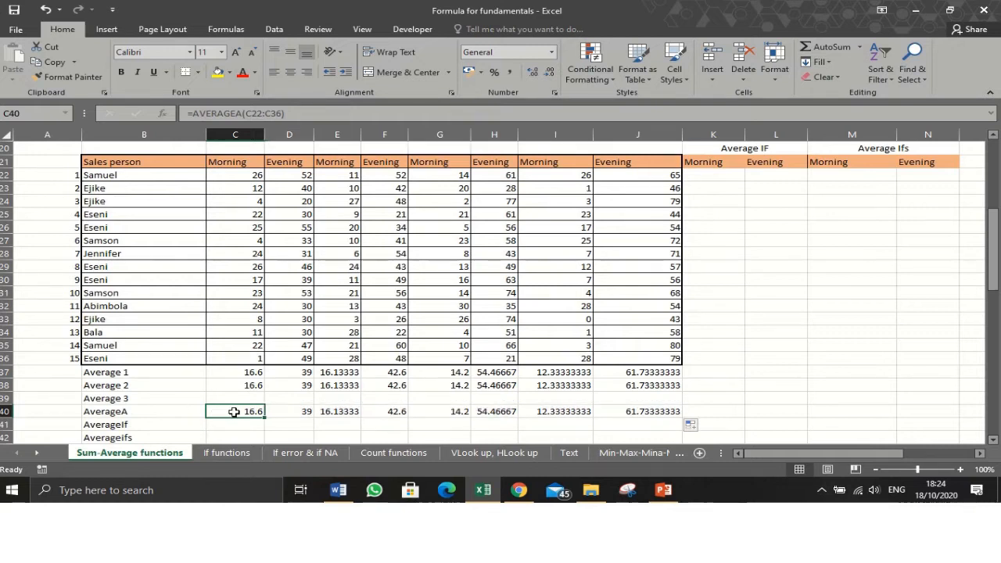
{"action": "left_click", "coordinate": [245, 319]}
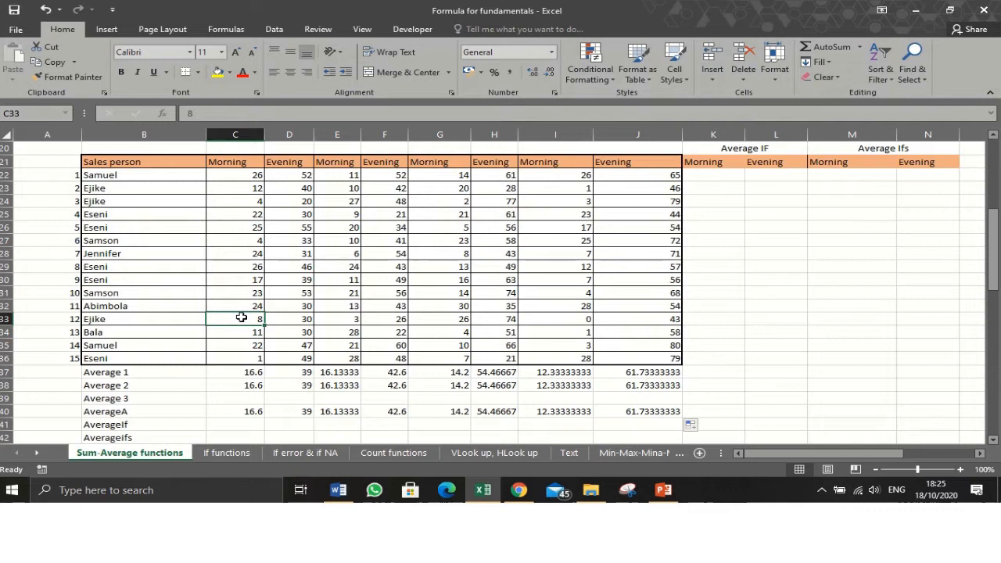
{"action": "type", "text": "True"}
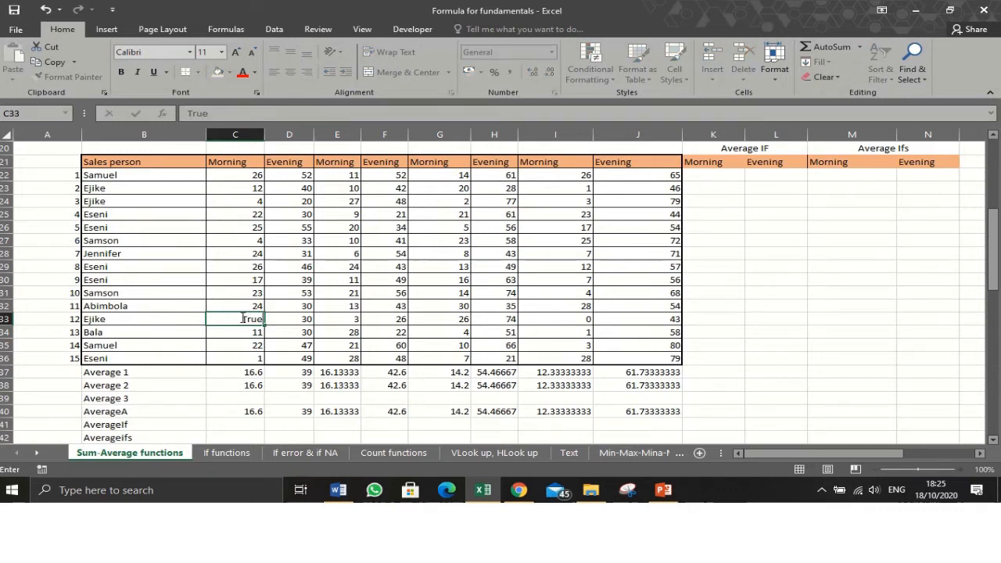
{"action": "key", "text": "Return"}
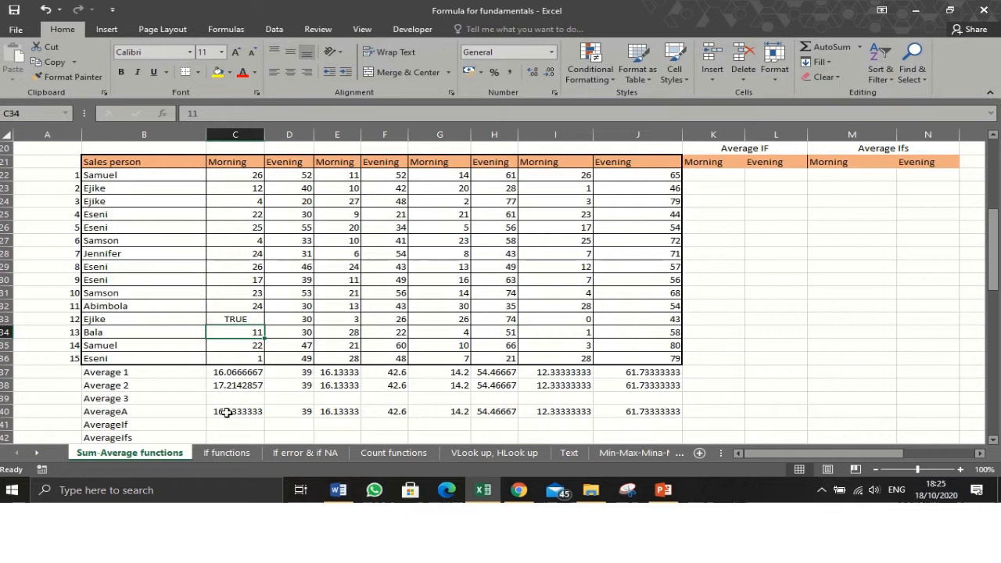
{"action": "left_click", "coordinate": [233, 372]}
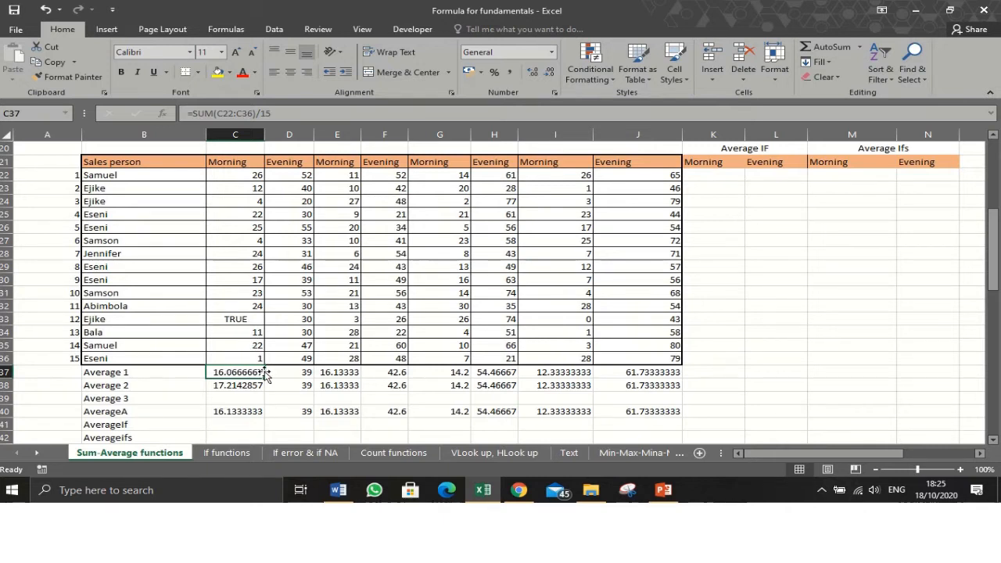
{"action": "left_click", "coordinate": [211, 385]}
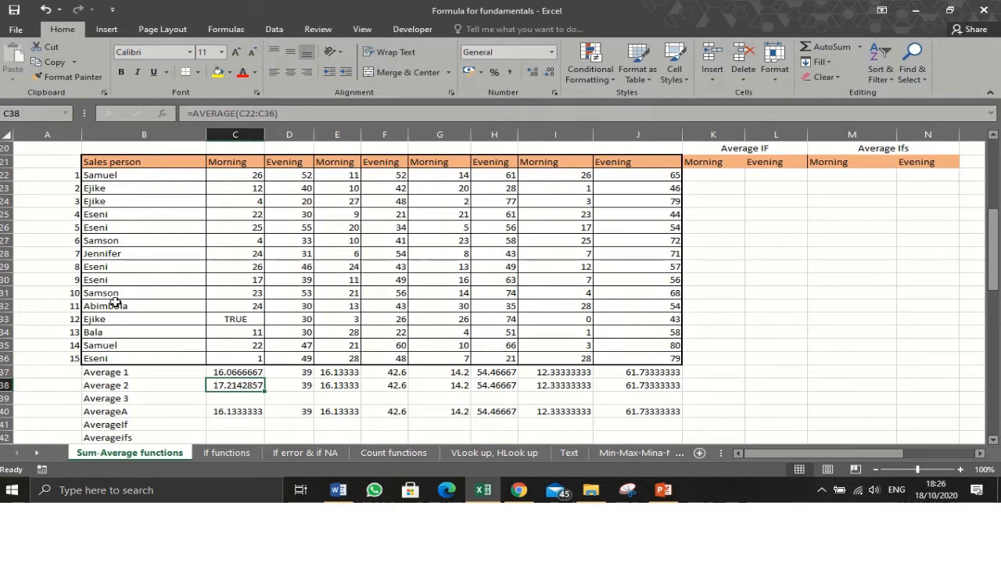
Calculate Average 3 in C39 with =SUM(C22:C36)/14 and fill the formula across to J39.
{"action": "left_click", "coordinate": [238, 399]}
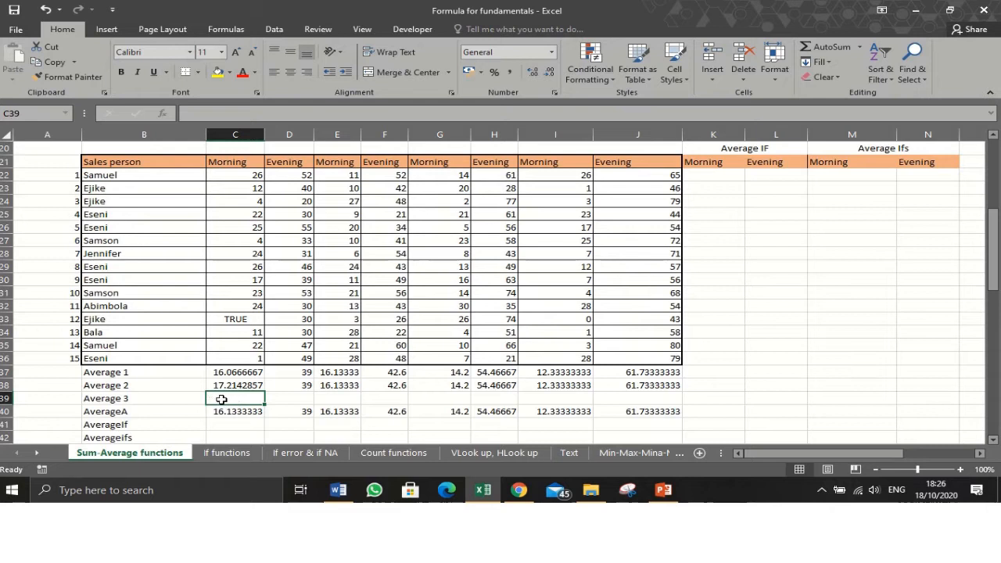
{"action": "type", "text": "="}
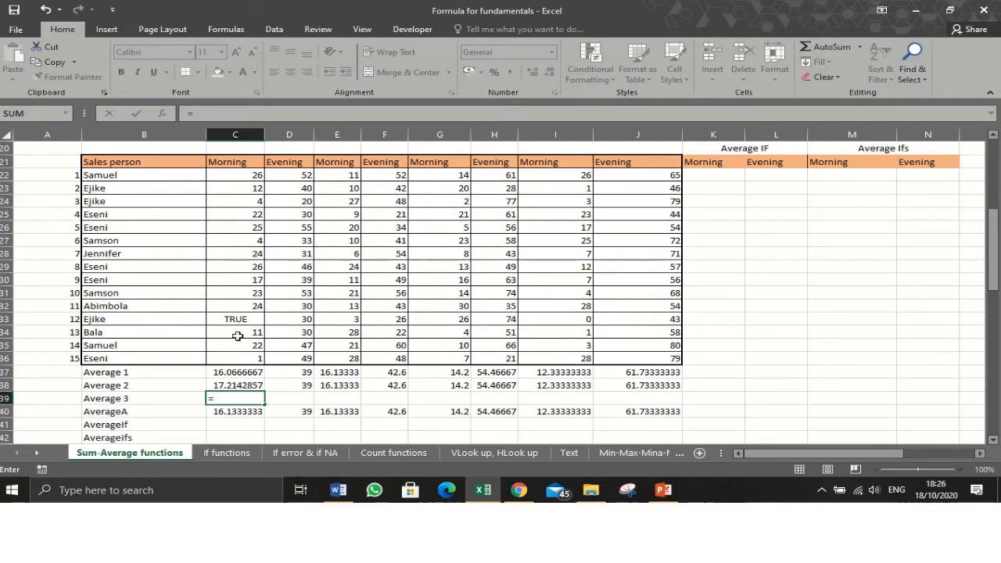
{"action": "type", "text": "SUM("}
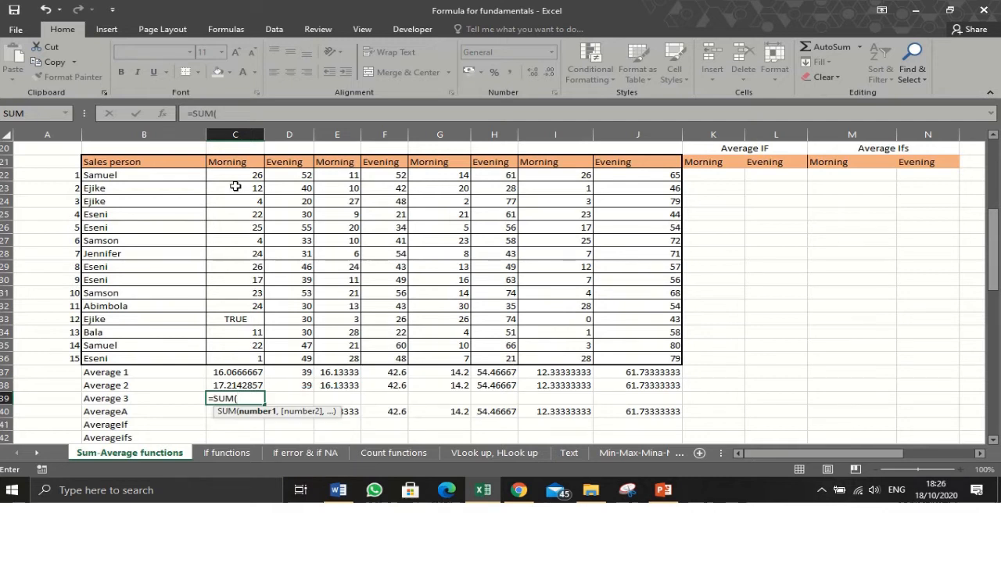
{"action": "left_click_drag", "start_coordinate": [236, 174], "coordinate": [238, 360]}
{"action": "type", "text": ")"}
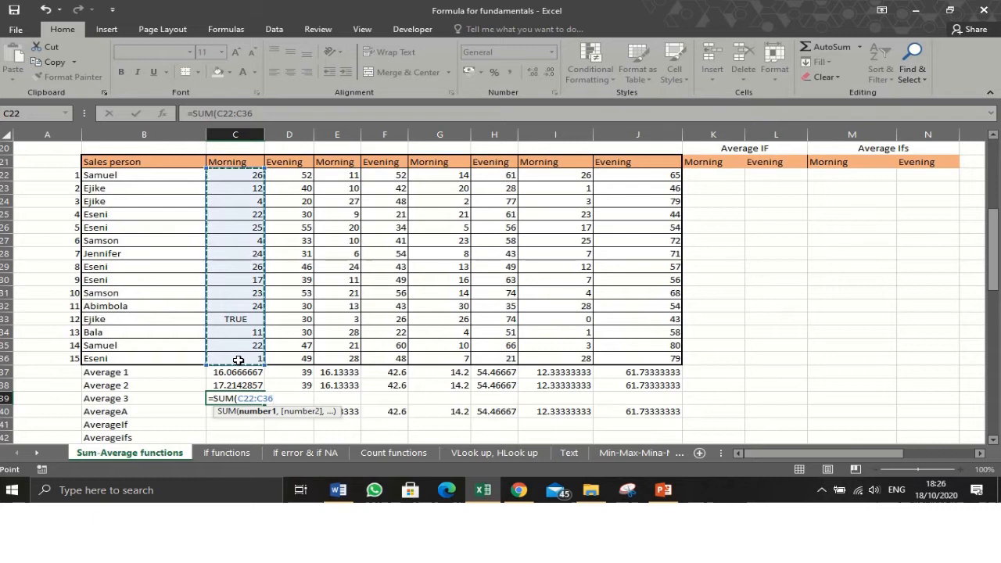
{"action": "type", "text": "/1"}
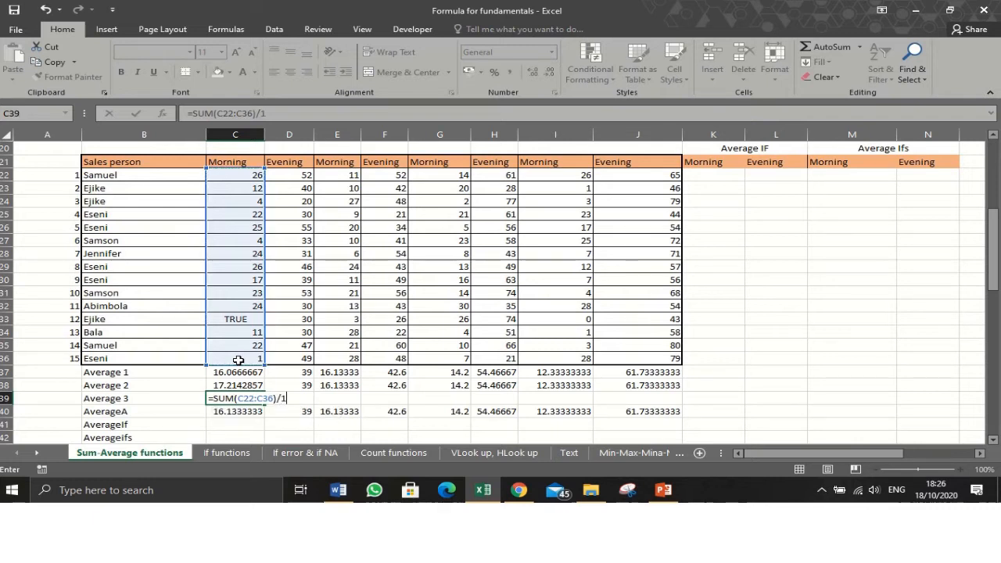
{"action": "type", "text": "4"}
{"action": "key", "text": "Tab"}
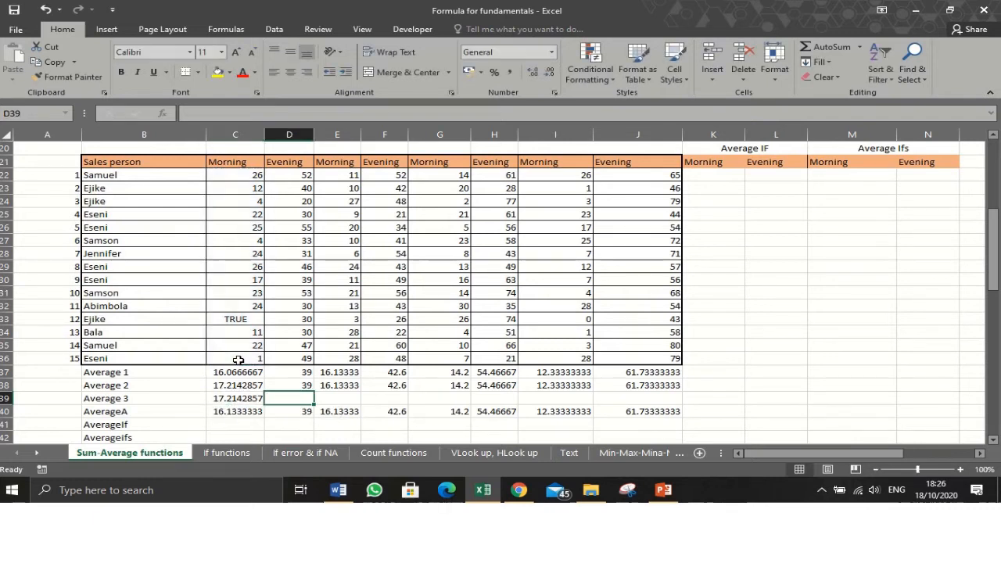
{"action": "left_click", "coordinate": [251, 401]}
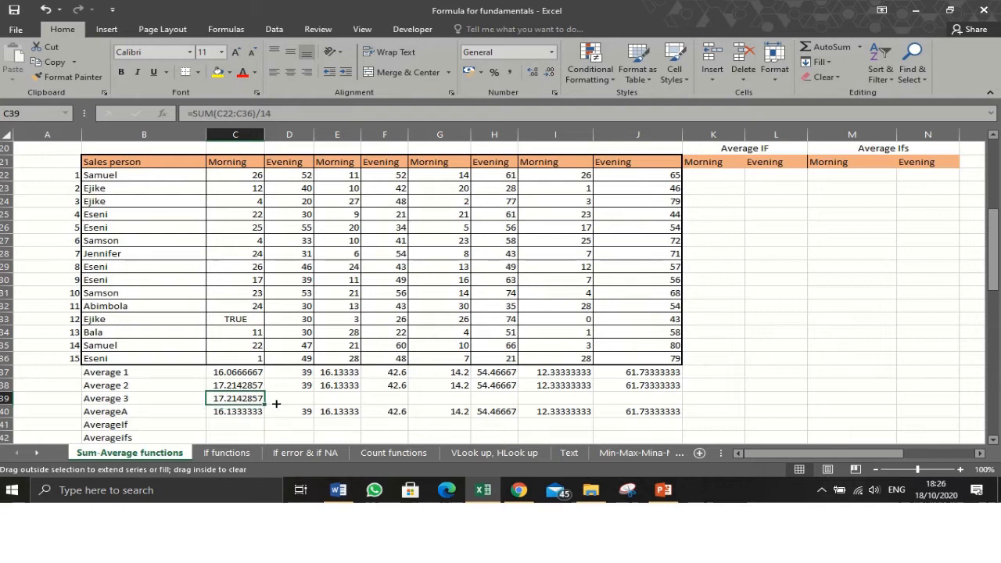
{"action": "left_click_drag", "start_coordinate": [276, 404], "coordinate": [661, 401]}
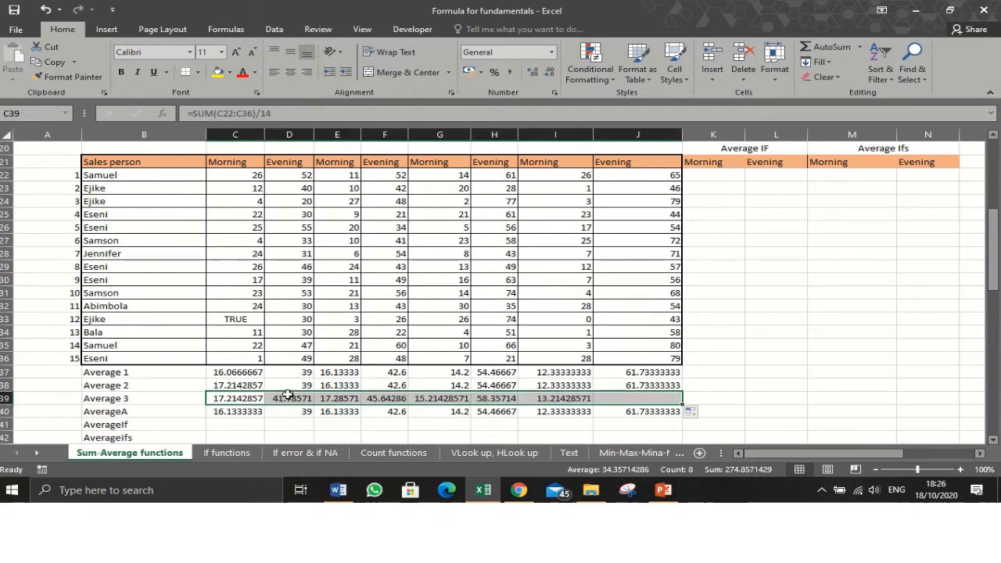
Compare the Average 2 and Average 3 formulas in C38 and C39, and clear the Average 3 results in D39:J39.
{"action": "left_click", "coordinate": [232, 384]}
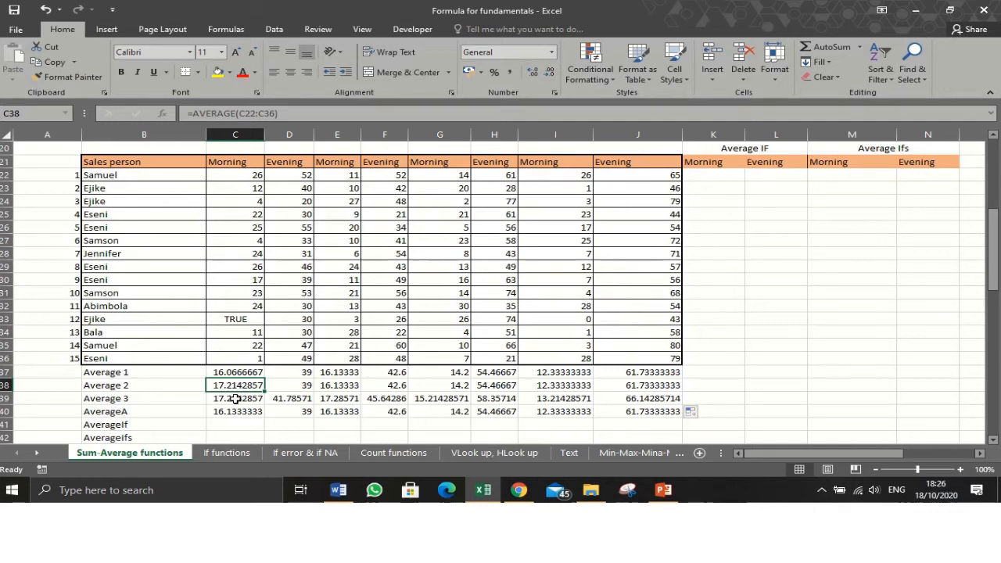
{"action": "left_click", "coordinate": [236, 399]}
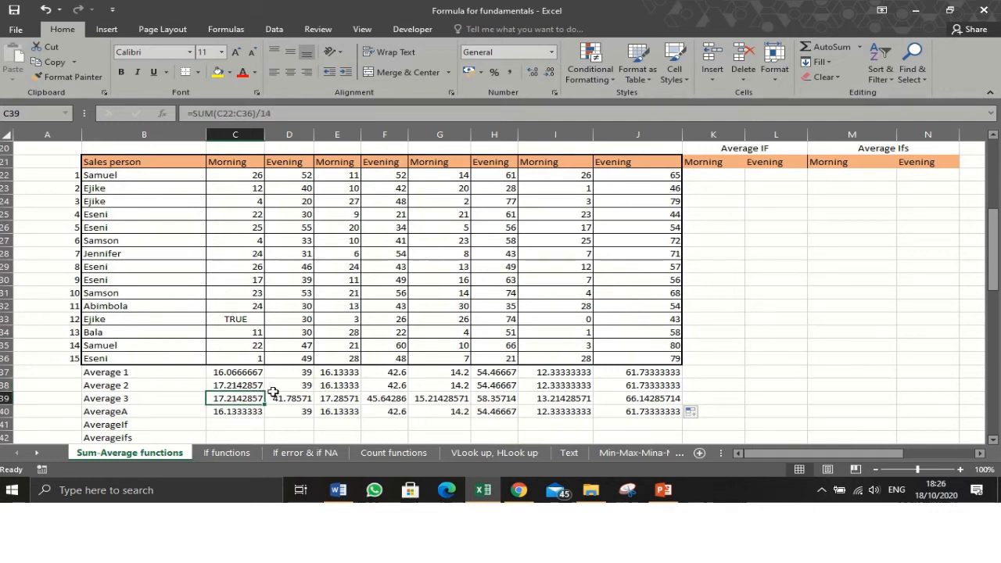
{"action": "left_click_drag", "start_coordinate": [286, 397], "coordinate": [344, 399]}
{"action": "left_click_drag", "start_coordinate": [448, 400], "coordinate": [645, 396]}
{"action": "key", "text": "Delete"}
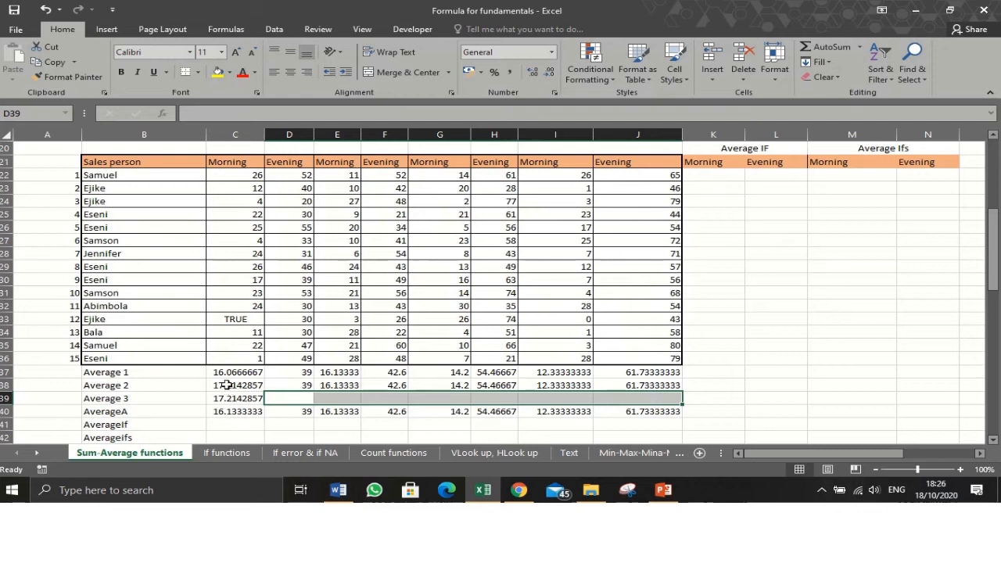
Check the formulas in C38 and C39 again, and replace TRUE in C33 with 1.
{"action": "left_click", "coordinate": [226, 385]}
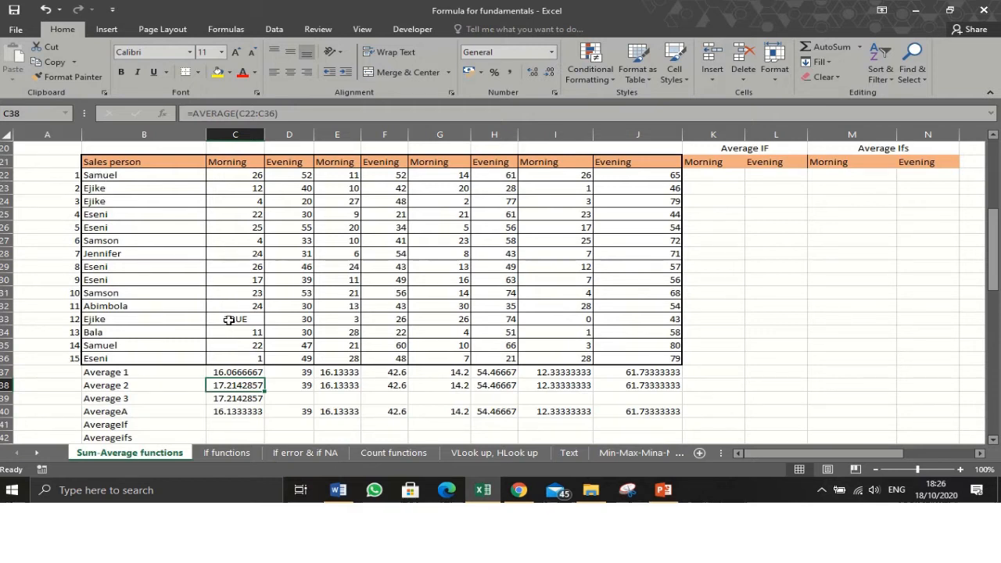
{"action": "left_click", "coordinate": [242, 398]}
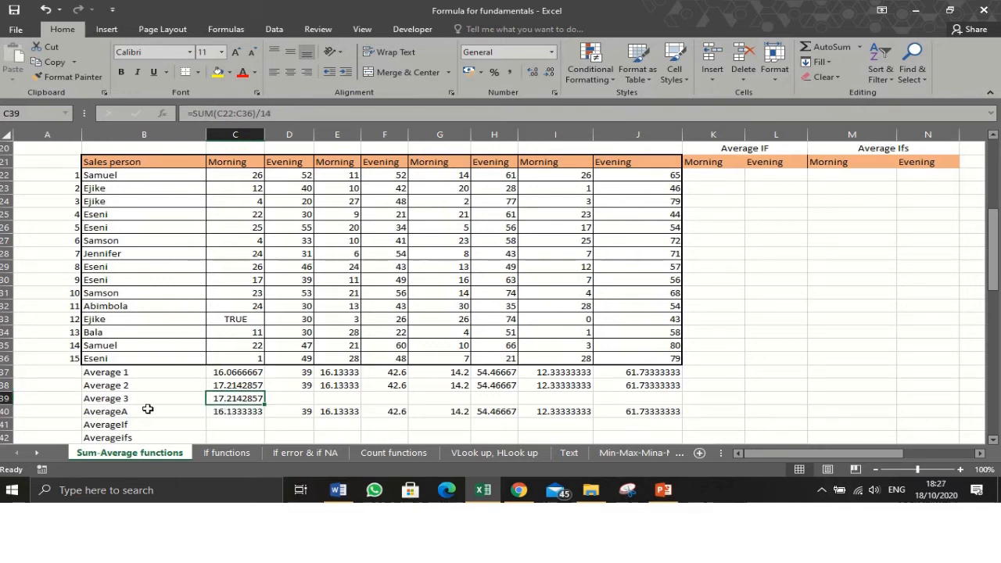
{"action": "left_click", "coordinate": [244, 317]}
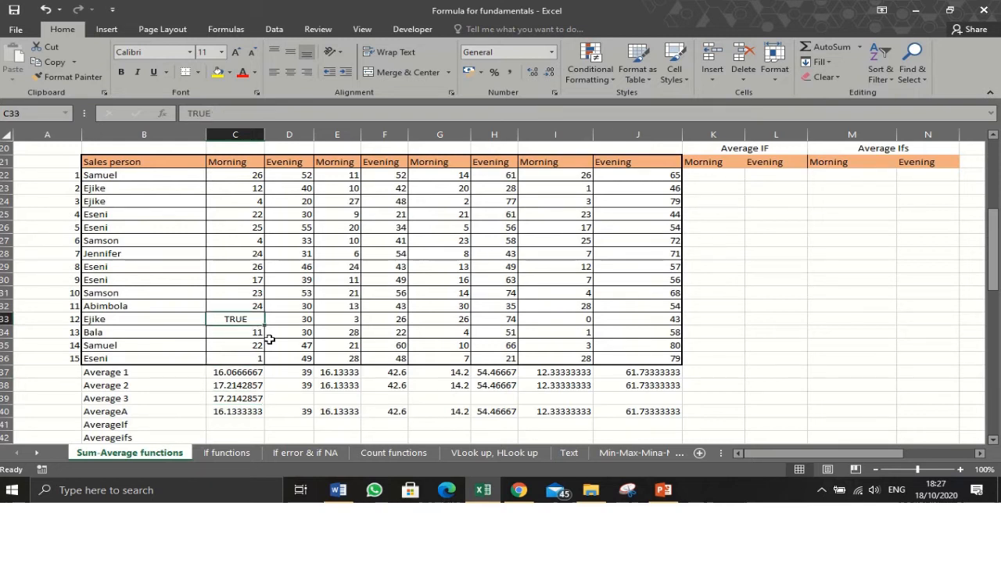
{"action": "type", "text": "1"}
{"action": "key", "text": "Return"}
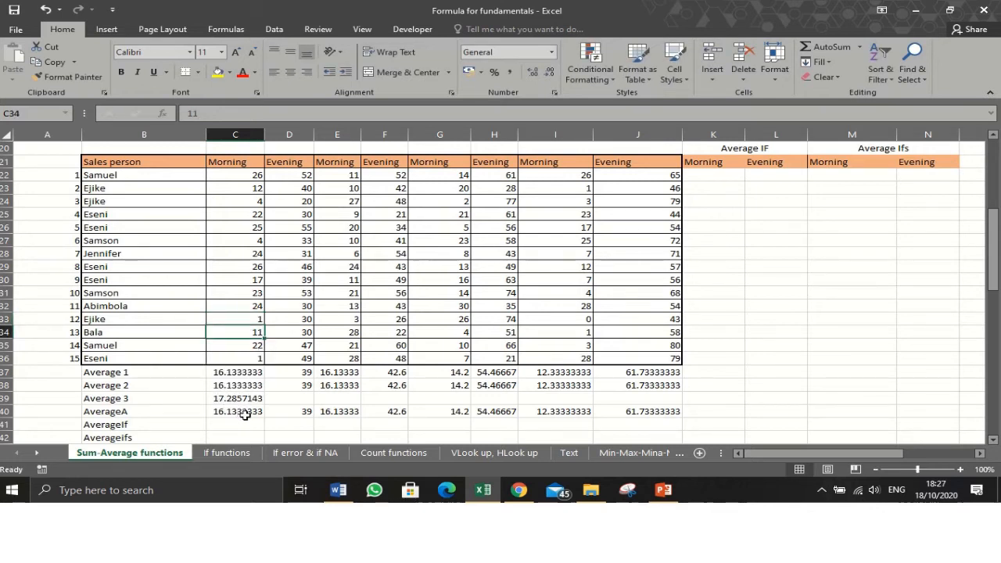
Set the Morning value in C33 to 0 and check the Average 3 formula in C39.
{"action": "left_click", "coordinate": [250, 319]}
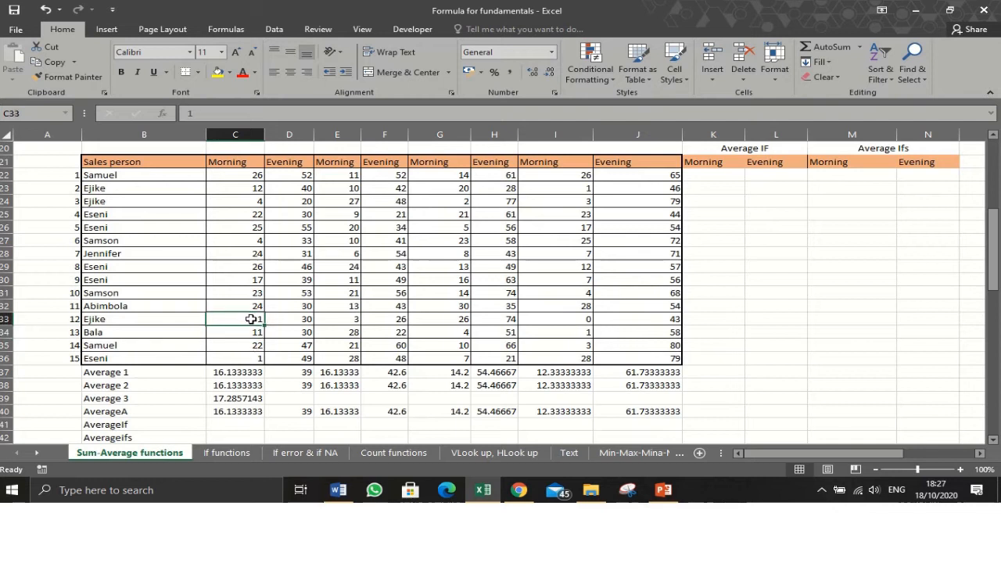
{"action": "type", "text": "0"}
{"action": "key", "text": "Return"}
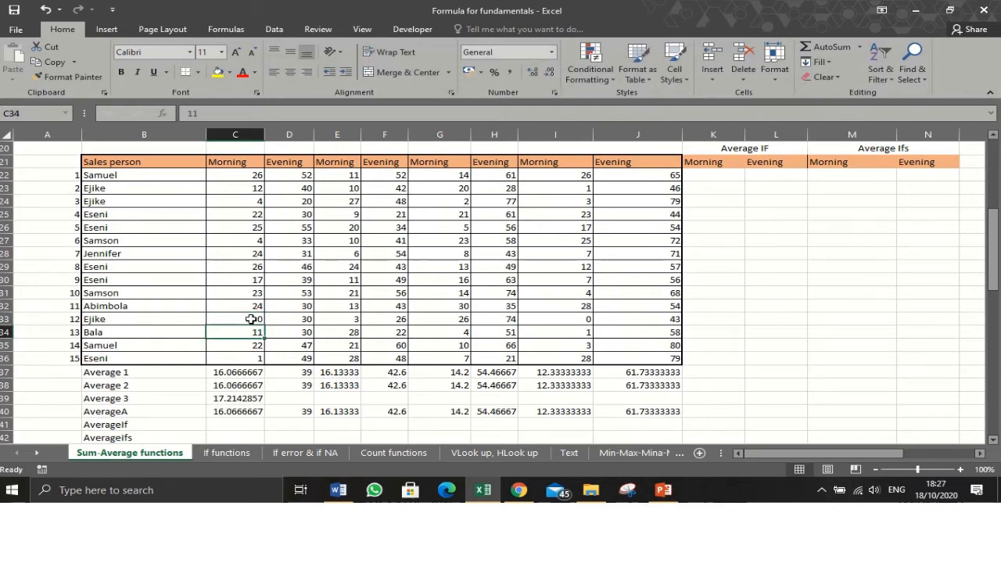
{"action": "left_click", "coordinate": [225, 400]}
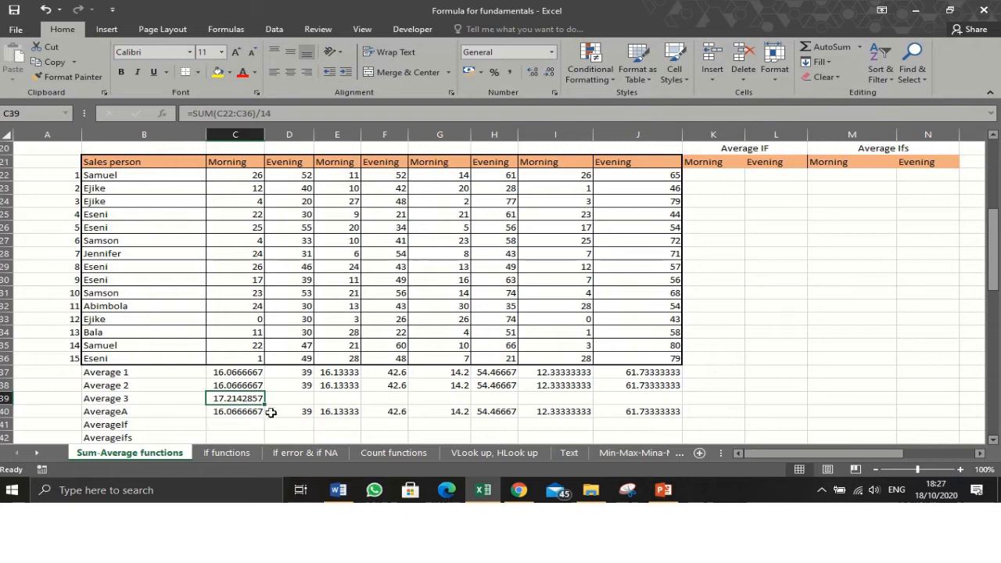
Highlight the Average 2 and AverageA labels in B38 and B40 with yellow fill.
{"action": "left_click", "coordinate": [156, 386]}
{"action": "left_click", "coordinate": [157, 412], "text": "ctrl"}
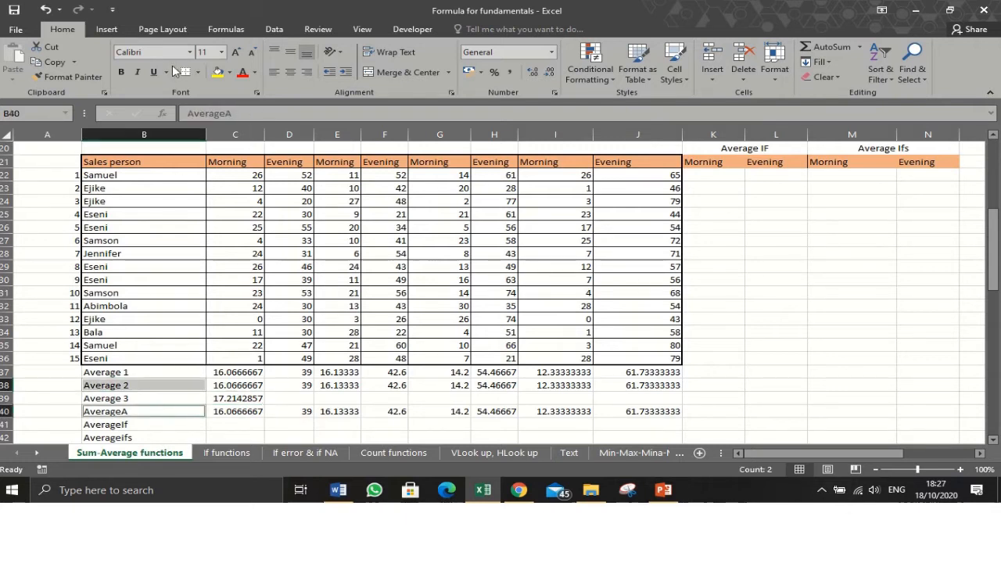
{"action": "left_click", "coordinate": [217, 71]}
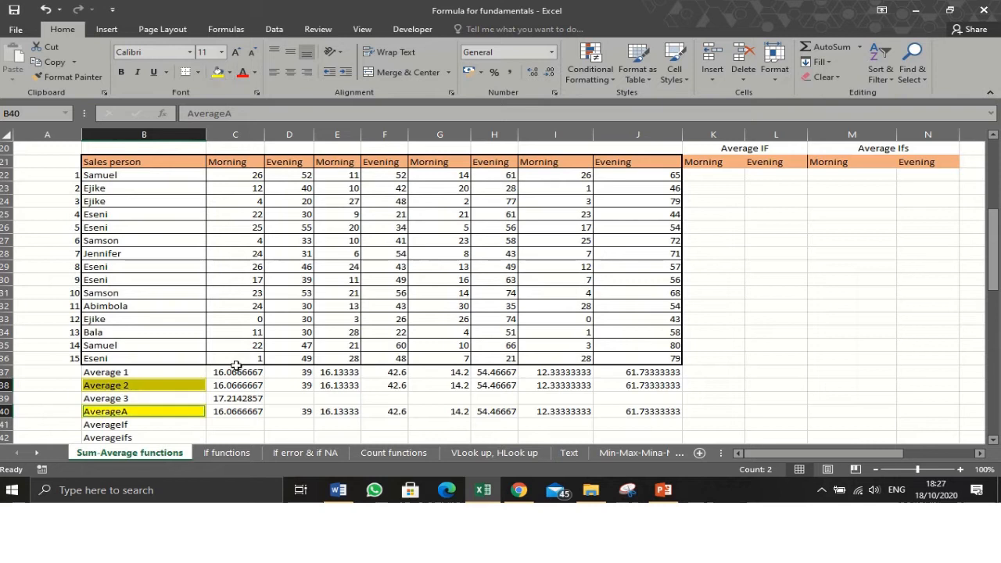
{"action": "left_click", "coordinate": [254, 438]}
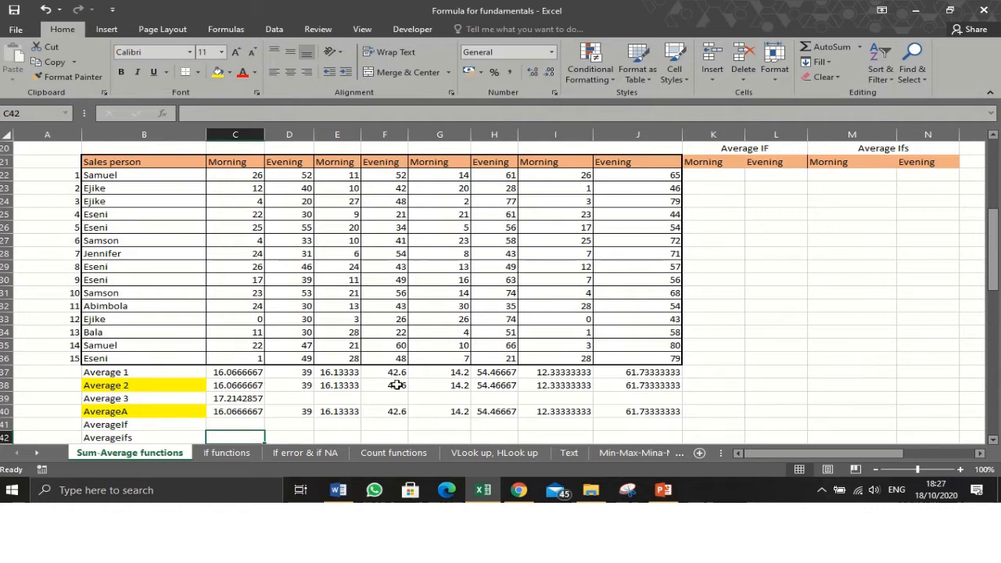
Start an AVERAGEIF formula in K22 under Average IF Morning, using the absolute header range $C$21:$J$21 as its range.
{"action": "scroll", "coordinate": [396, 385], "scroll_direction": "right", "scroll_amount": 1}
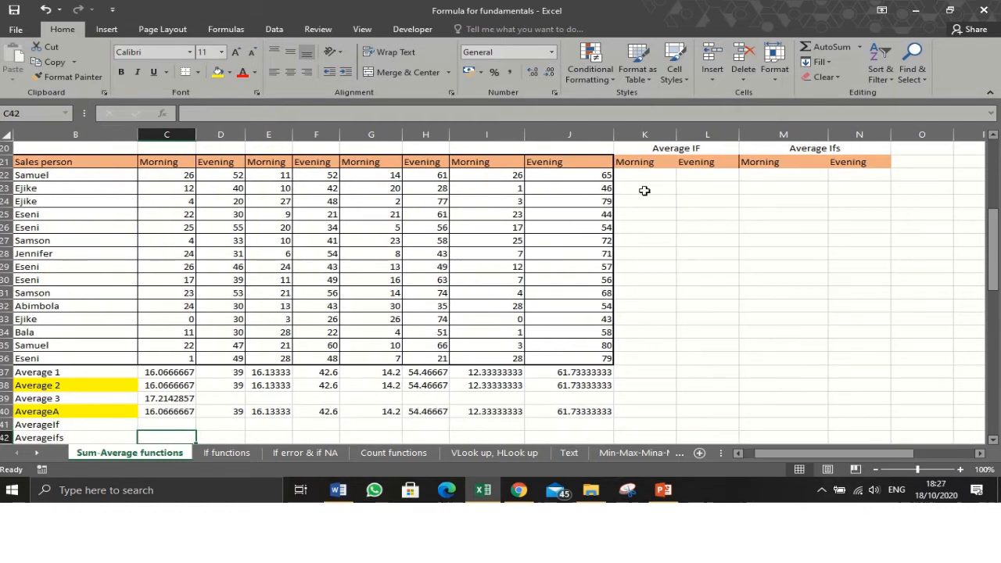
{"action": "left_click", "coordinate": [647, 175]}
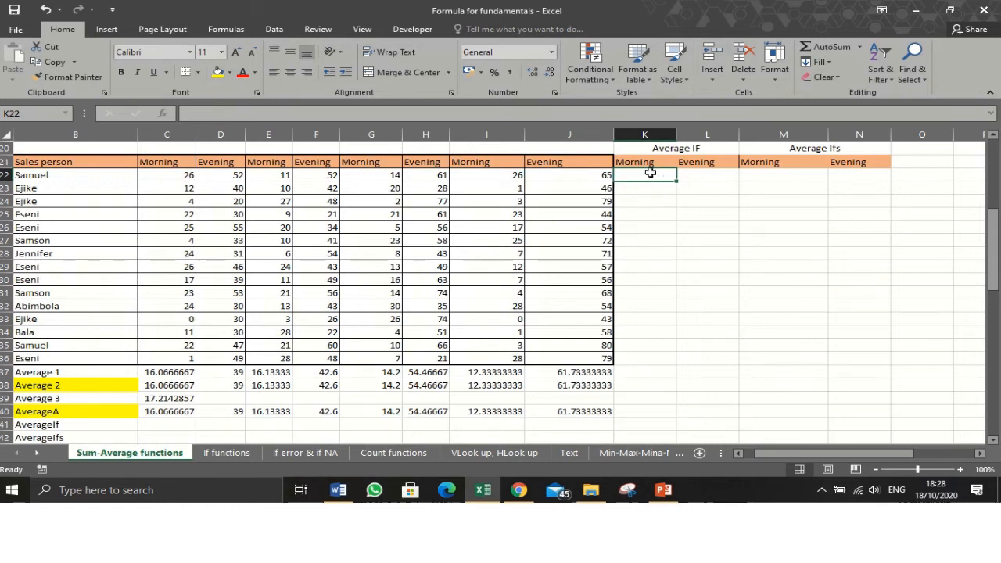
{"action": "type", "text": "=an"}
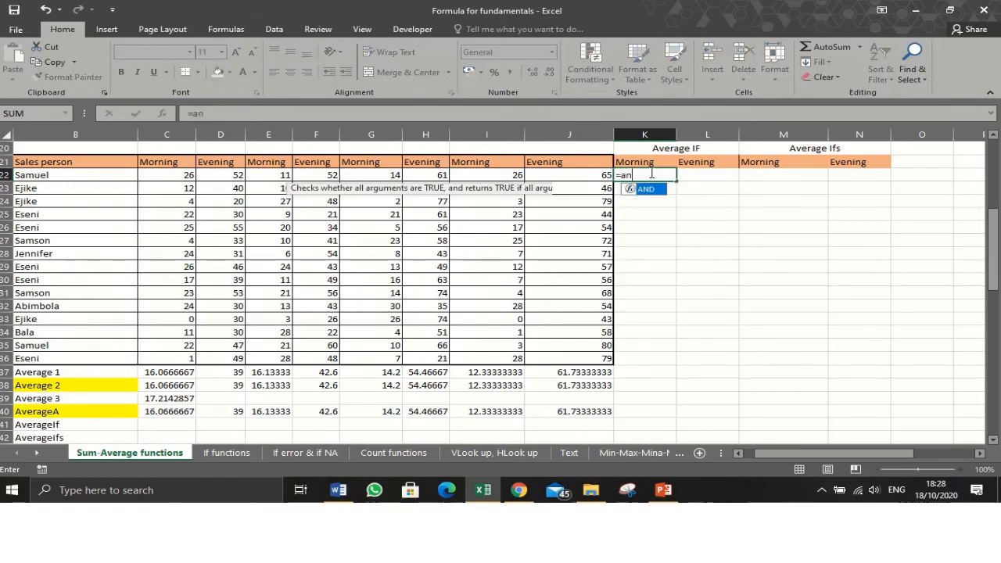
{"action": "key", "text": "BackSpace"}
{"action": "type", "text": "ver"}
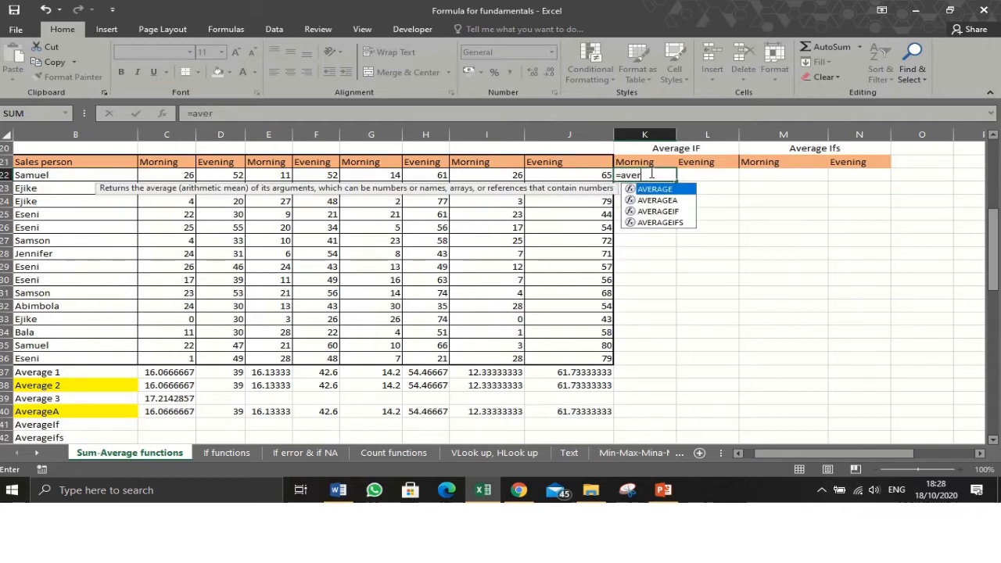
{"action": "key", "text": "Down"}
{"action": "key", "text": "Down"}
{"action": "key", "text": "Tab"}
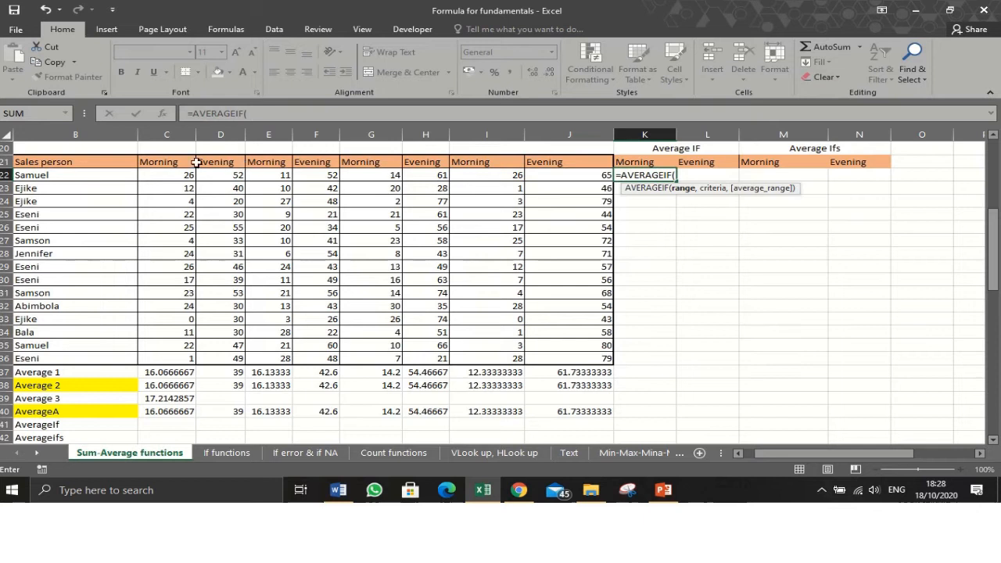
{"action": "left_click_drag", "start_coordinate": [159, 163], "coordinate": [537, 161]}
{"action": "left_click_drag", "start_coordinate": [248, 113], "coordinate": [272, 113]}
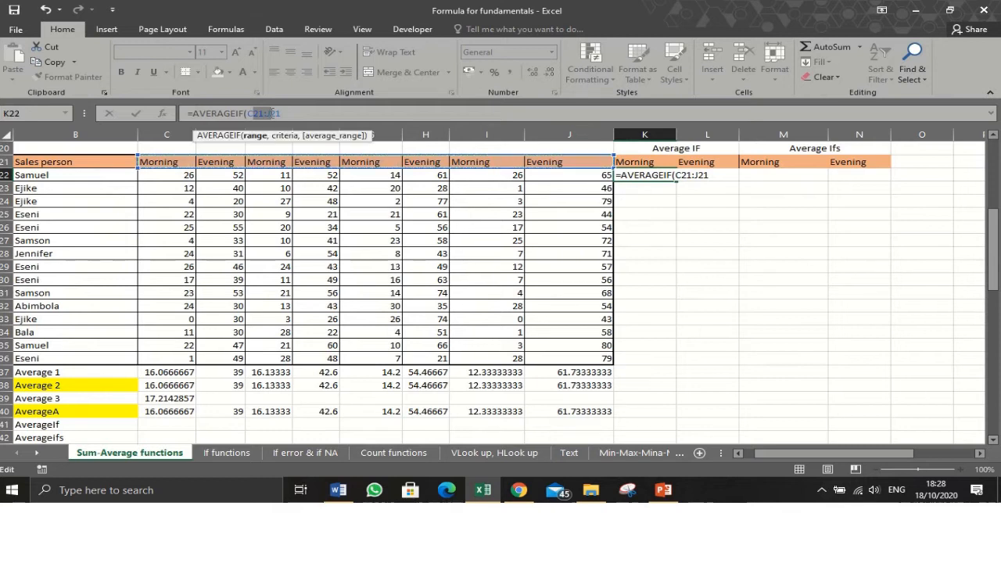
{"action": "key", "text": "F4"}
{"action": "key", "text": "Right"}
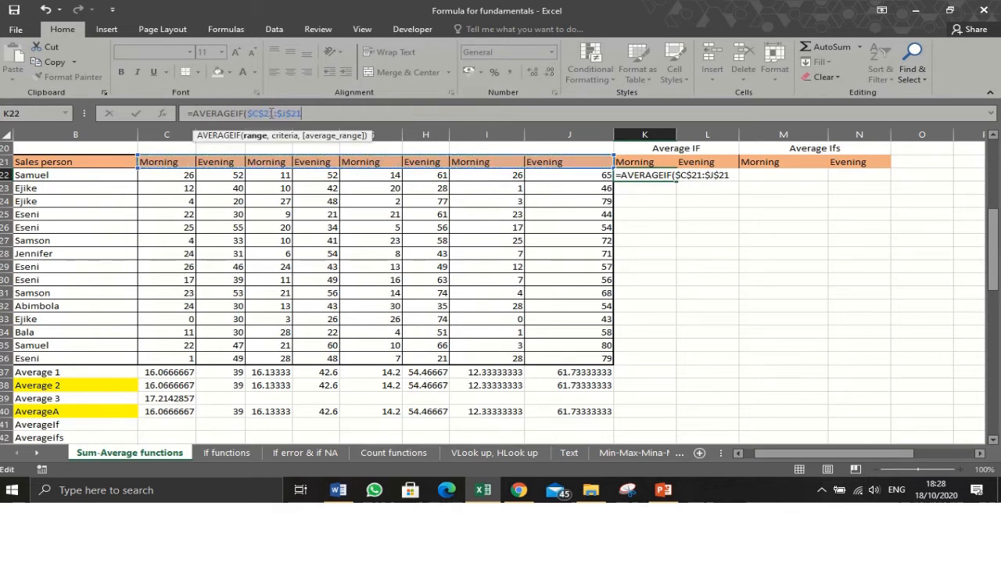
{"action": "type", "text": ","}
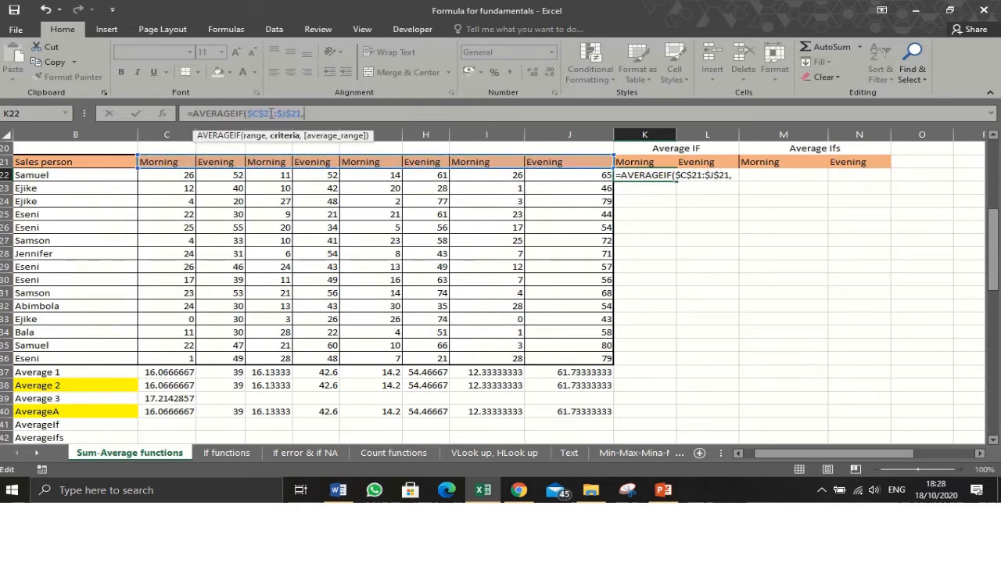
Complete the K22 formula with criteria $K$21 and average range C22:J22, and fill it down to K36.
{"action": "left_click", "coordinate": [635, 162]}
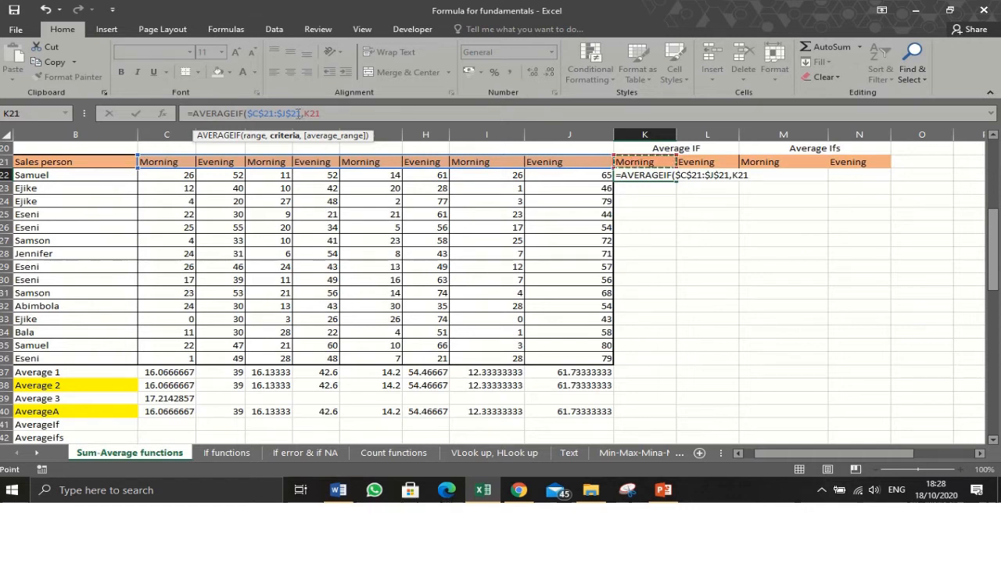
{"action": "key", "text": "F4"}
{"action": "type", "text": ","}
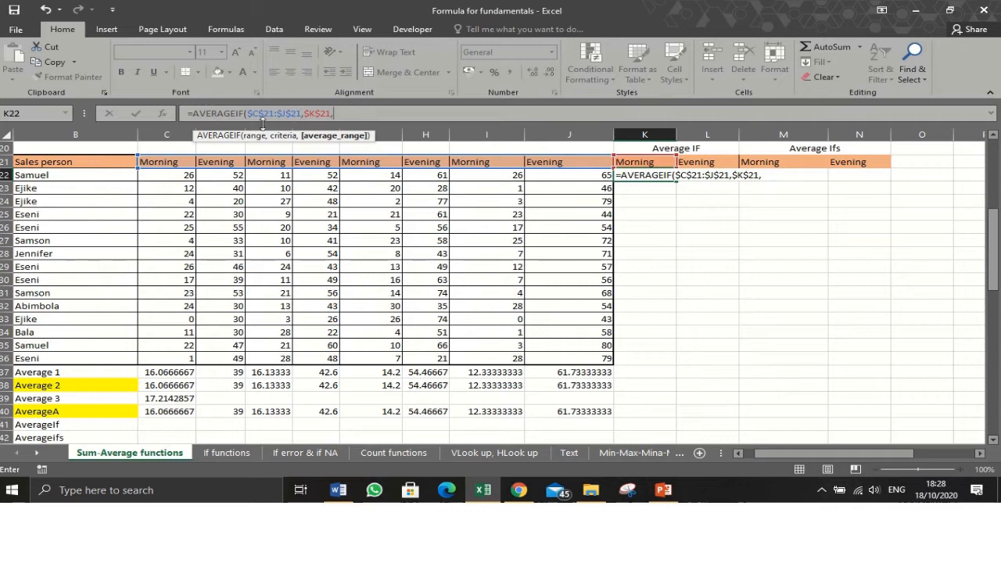
{"action": "left_click_drag", "start_coordinate": [160, 175], "coordinate": [550, 182]}
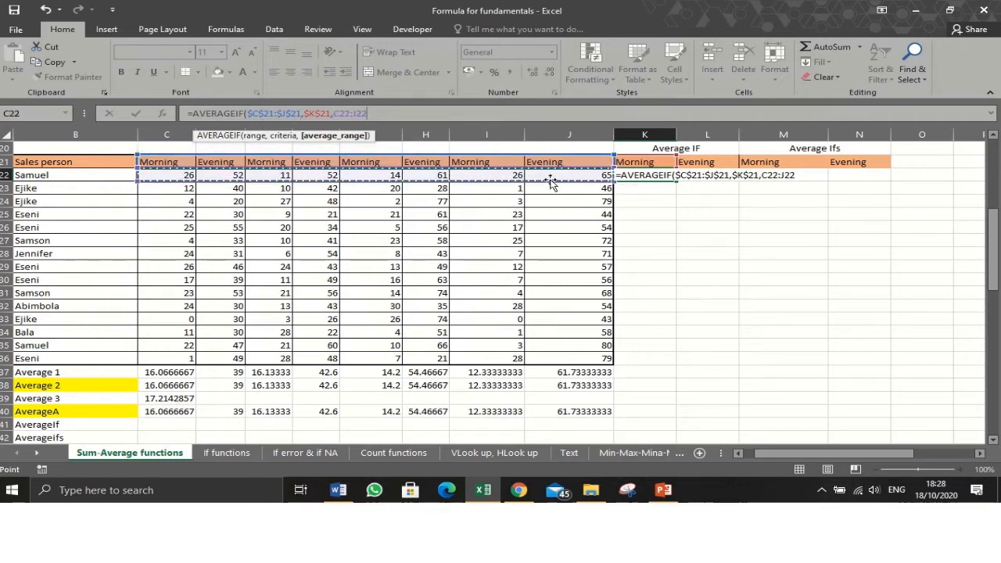
{"action": "type", "text": ")"}
{"action": "key", "text": "Return"}
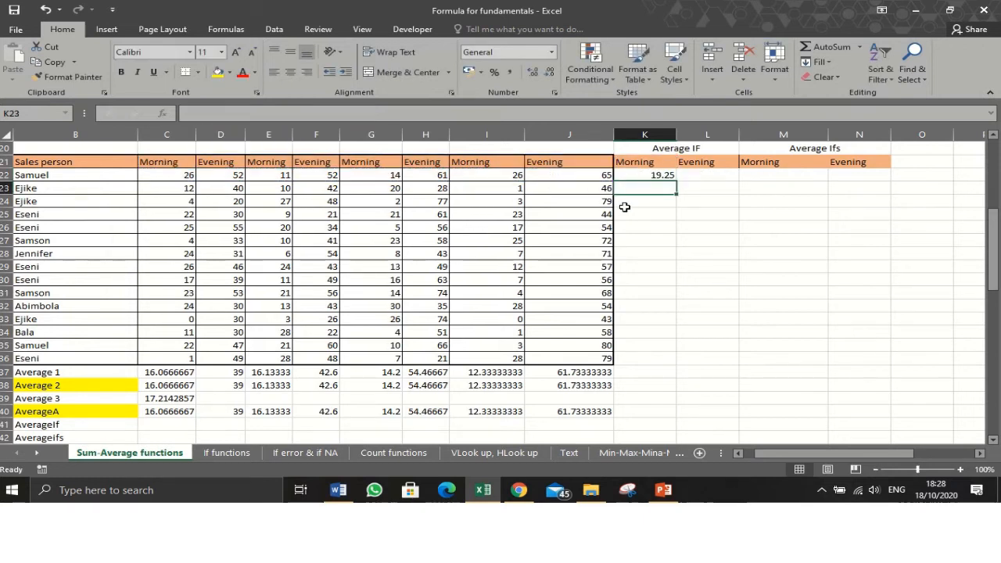
{"action": "left_click", "coordinate": [660, 177]}
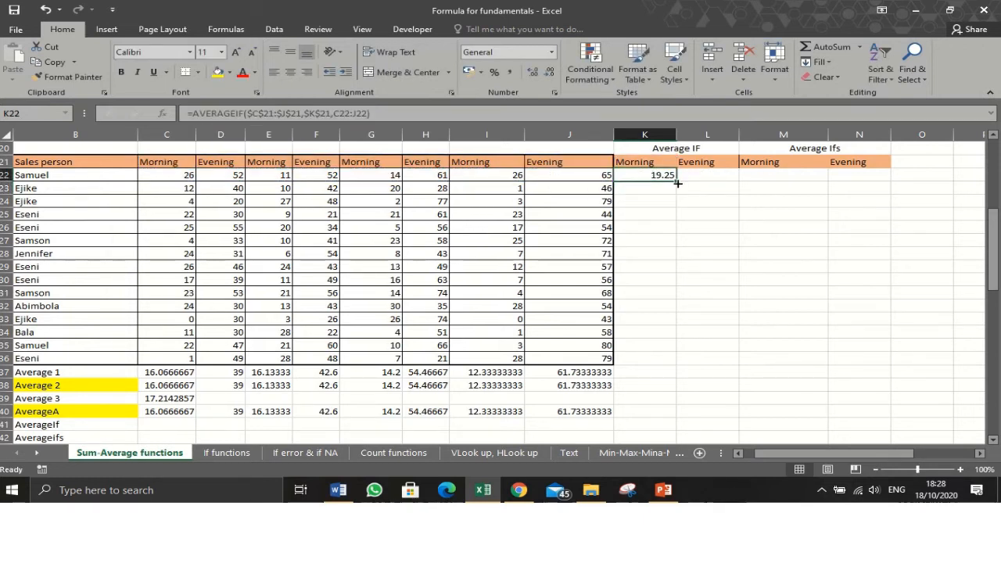
{"action": "left_click_drag", "start_coordinate": [677, 183], "coordinate": [665, 363]}
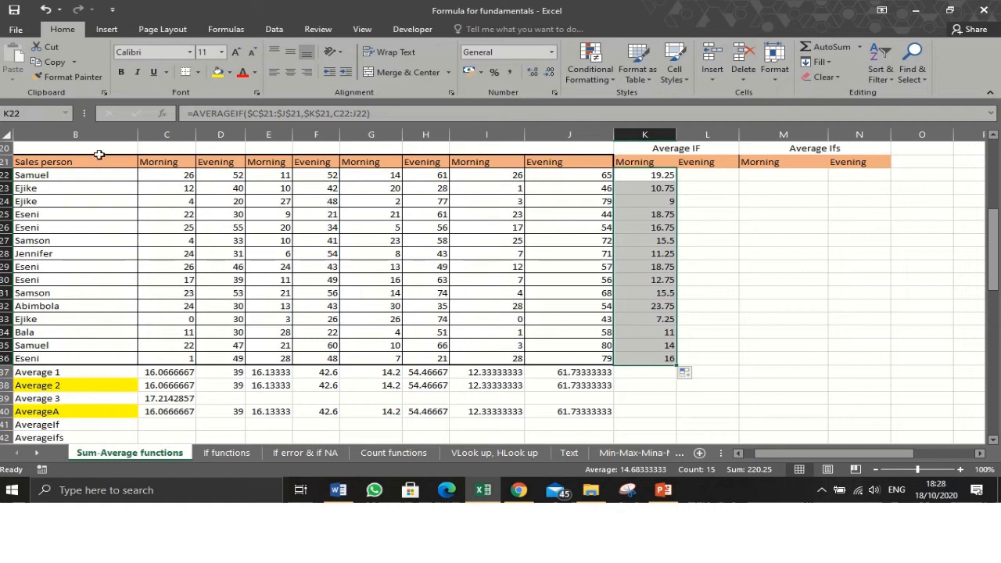
Start an AVERAGEIF formula in L22 under Average IF Evening, using the absolute header range $C$21:$J$21 as its range.
{"action": "left_click", "coordinate": [705, 175]}
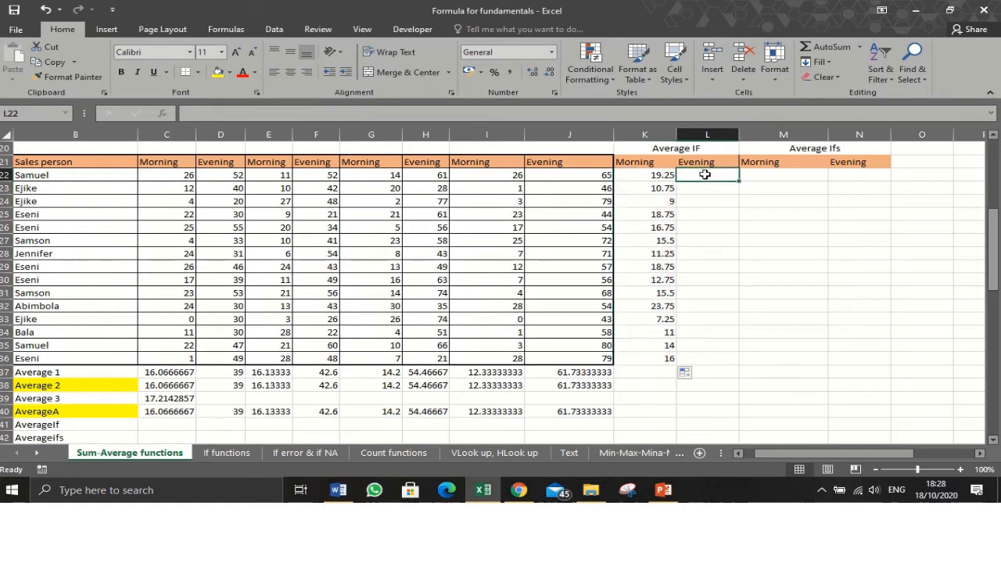
{"action": "type", "text": "=a"}
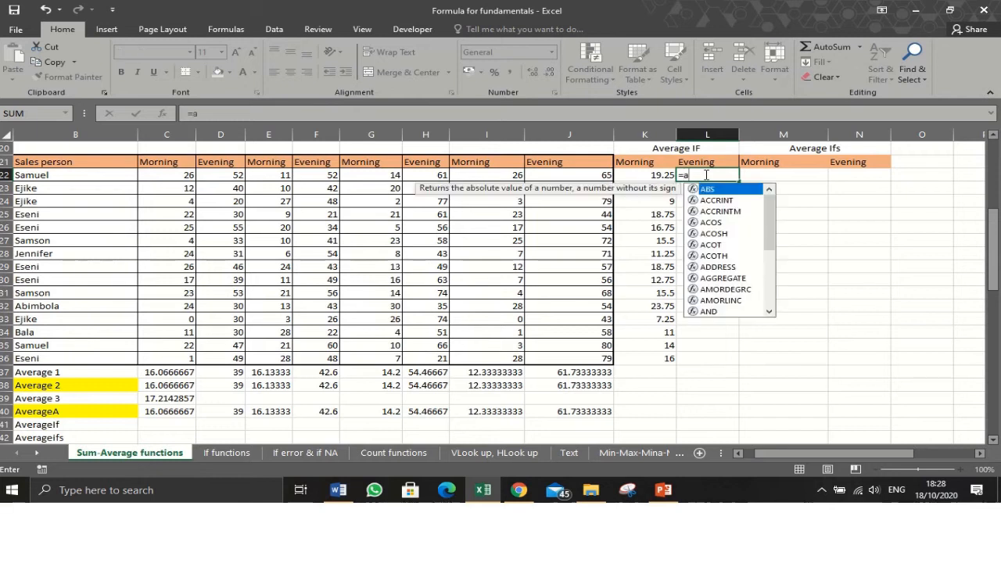
{"action": "type", "text": "ver"}
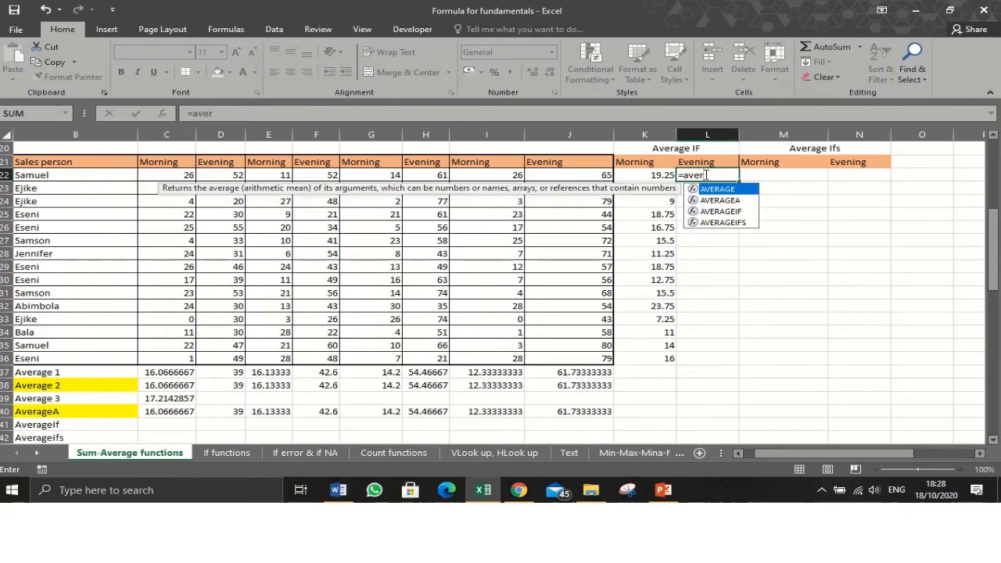
{"action": "key", "text": "Down"}
{"action": "key", "text": "Down"}
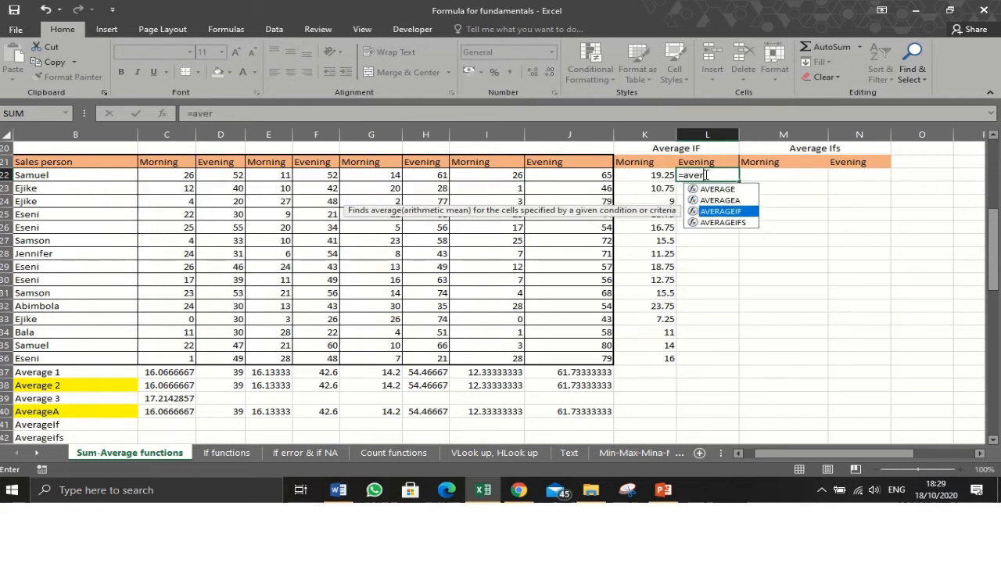
{"action": "key", "text": "Tab"}
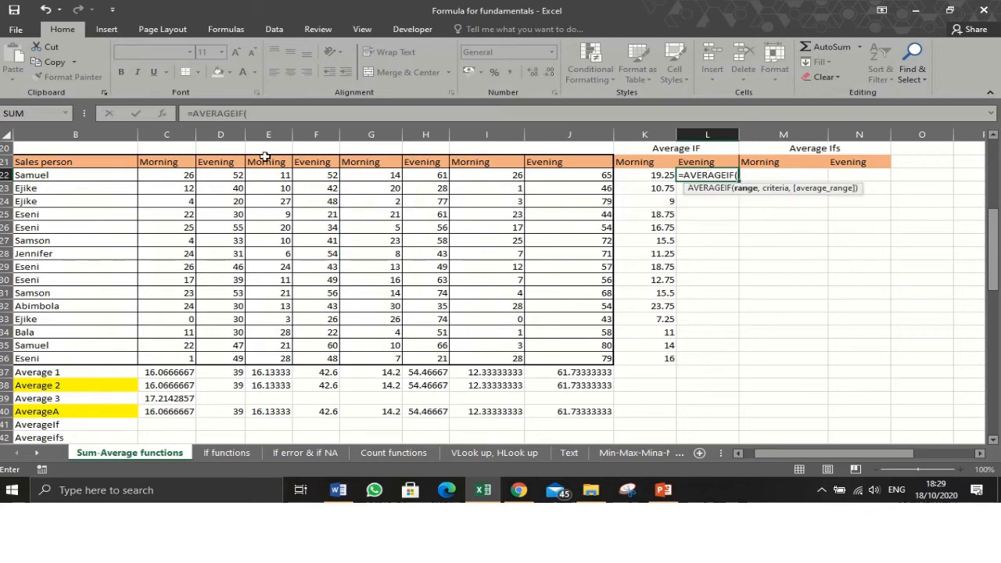
{"action": "left_click_drag", "start_coordinate": [148, 162], "coordinate": [527, 164]}
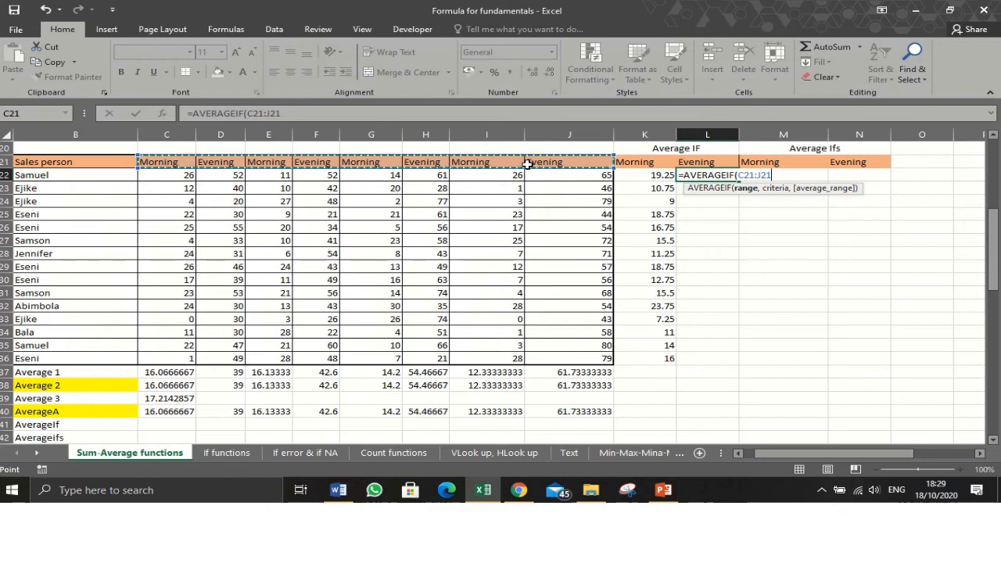
{"action": "type", "text": ","}
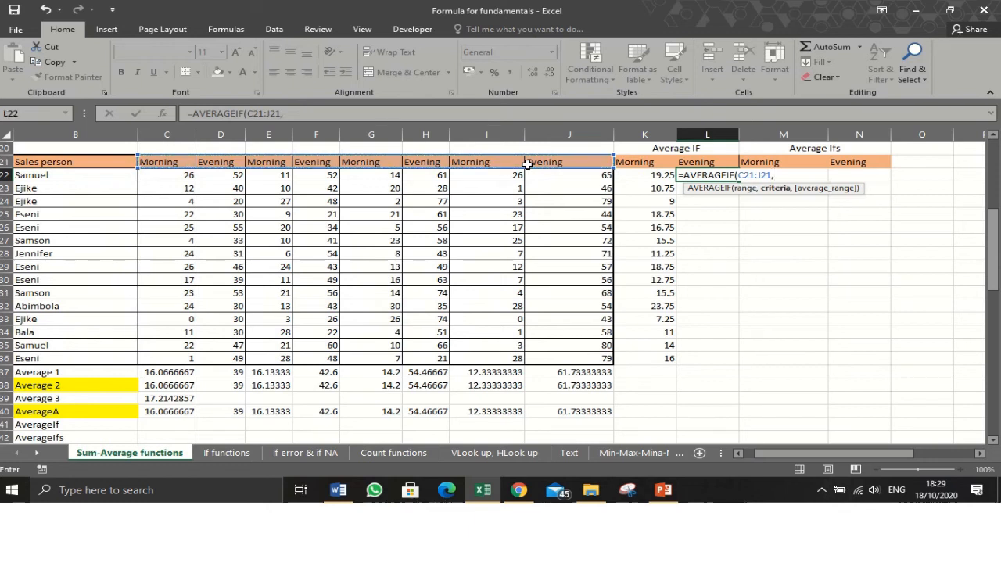
{"action": "left_click", "coordinate": [261, 116]}
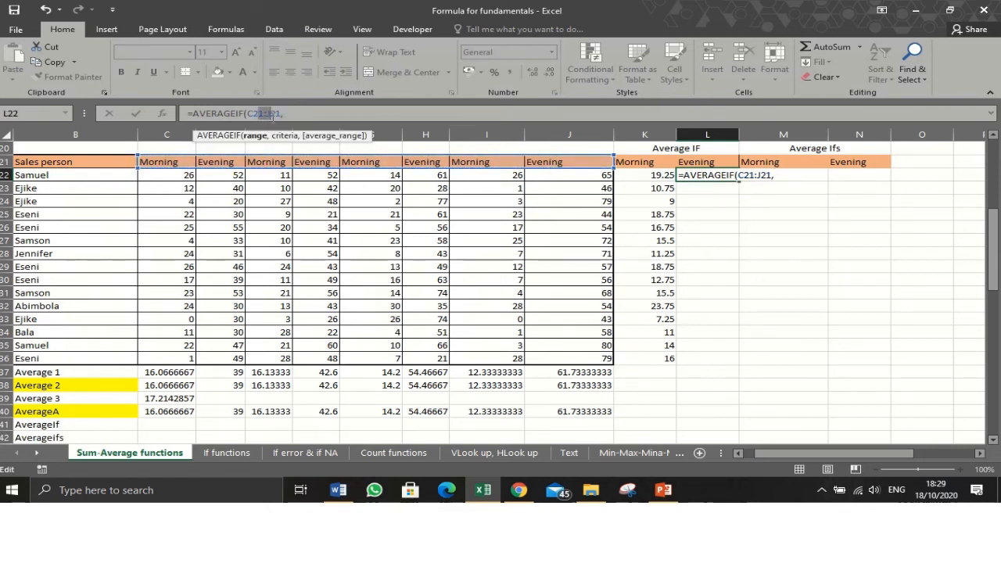
{"action": "key", "text": "F4"}
{"action": "key", "text": "End"}
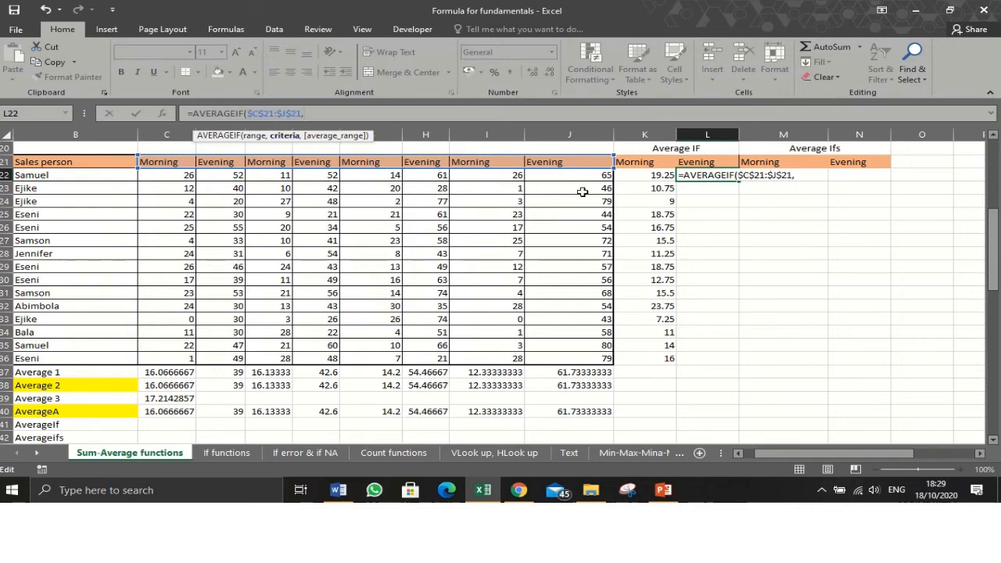
Complete the L22 formula with criteria $L$21 and average range C22:J22, and fill it down to L36.
{"action": "type", "text": ","}
{"action": "left_click", "coordinate": [707, 162]}
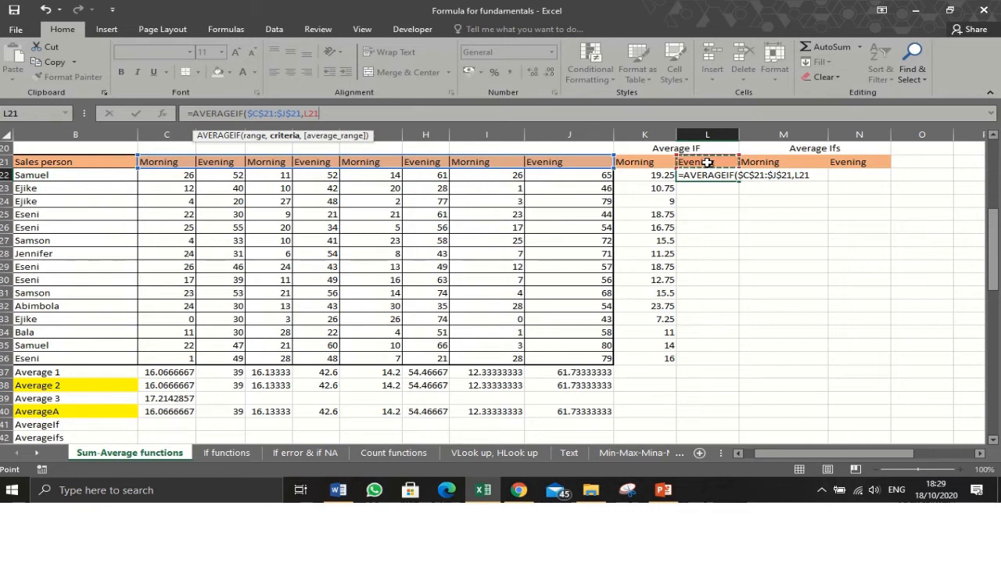
{"action": "key", "text": "F4"}
{"action": "type", "text": ","}
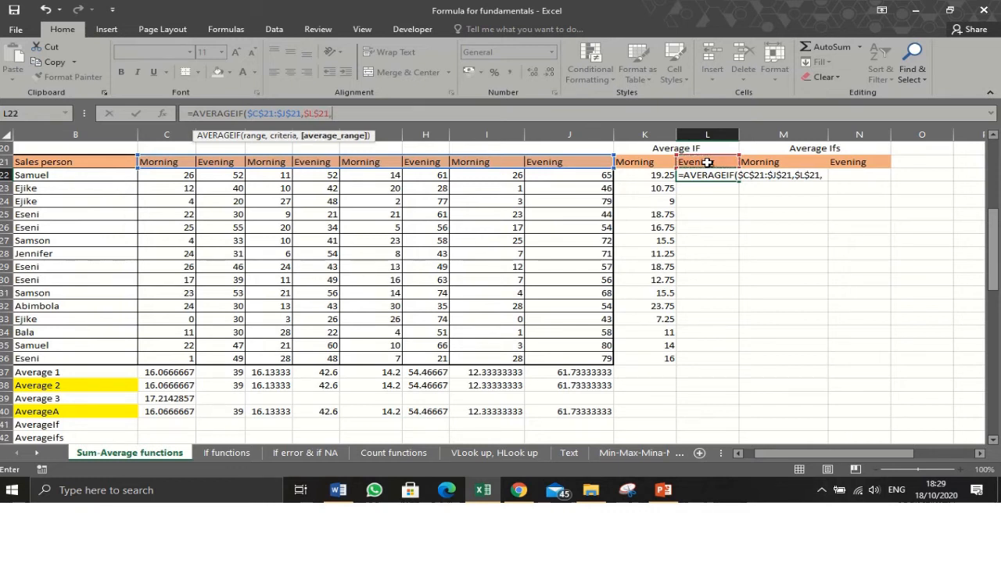
{"action": "left_click_drag", "start_coordinate": [190, 180], "coordinate": [553, 177]}
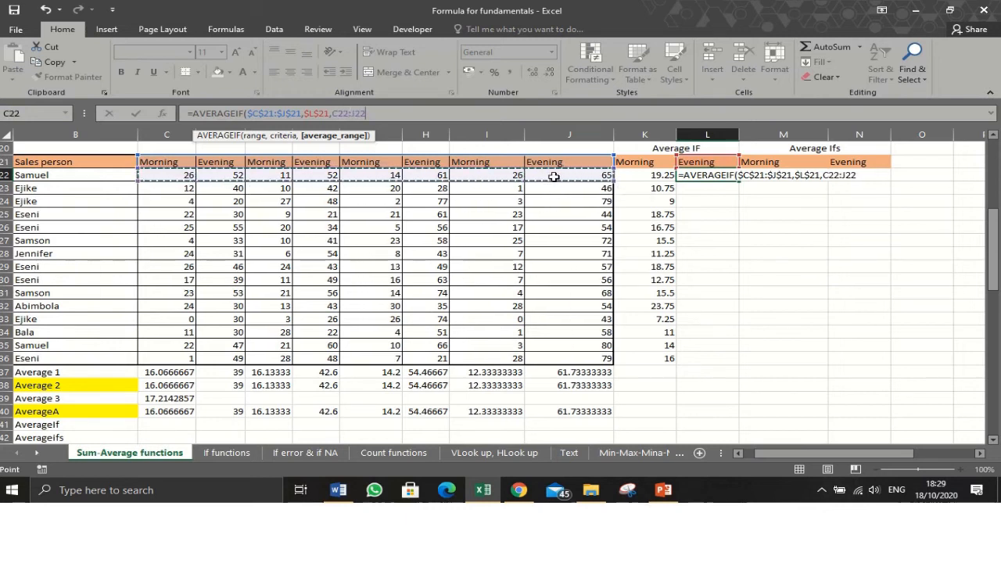
{"action": "type", "text": ")"}
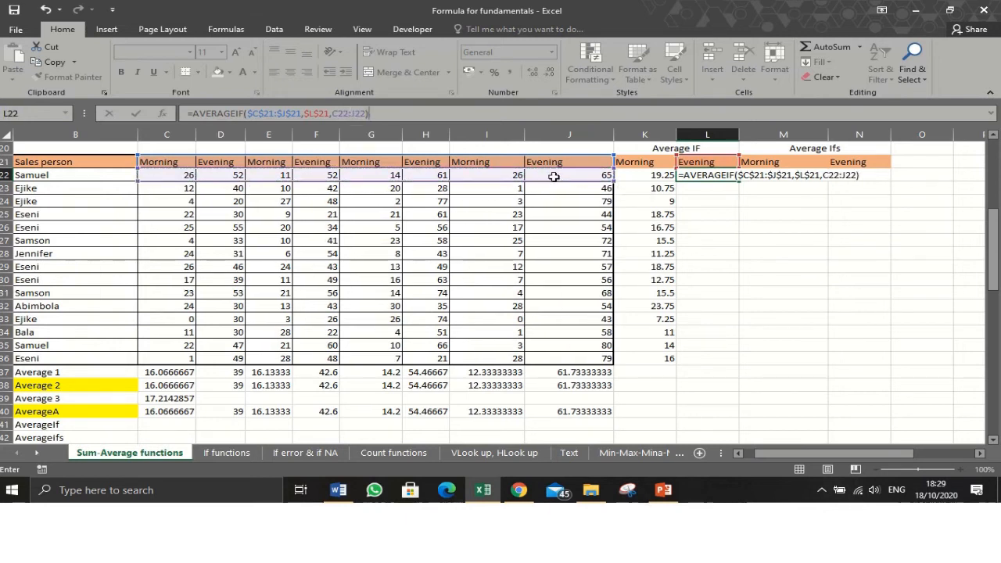
{"action": "key", "text": "Return"}
{"action": "left_click", "coordinate": [732, 174]}
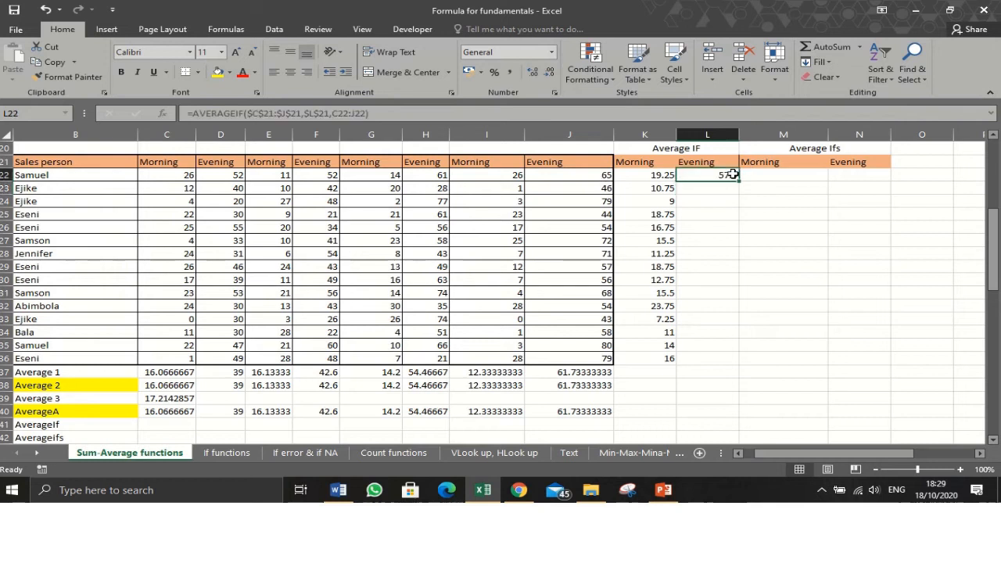
{"action": "left_click_drag", "start_coordinate": [738, 180], "coordinate": [707, 361]}
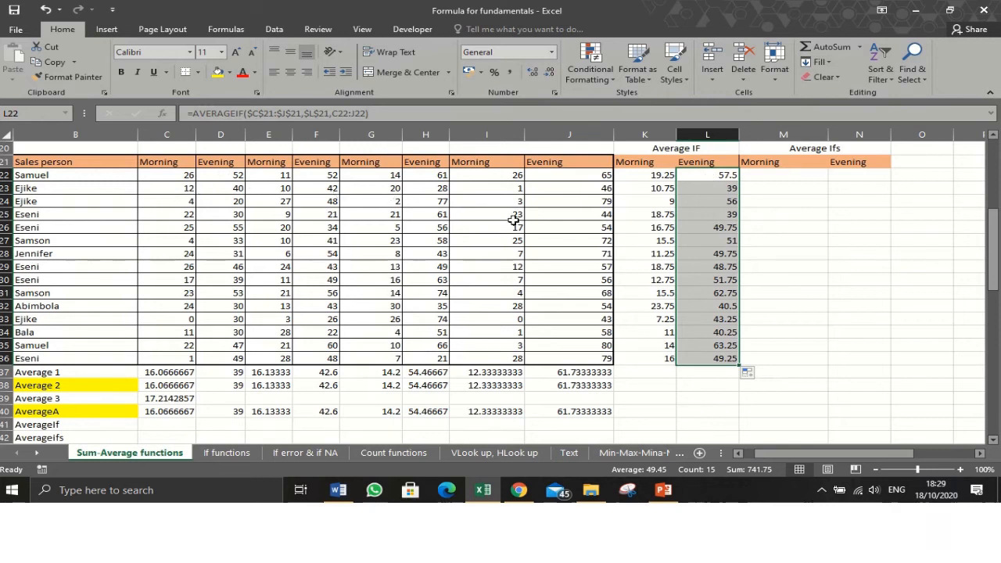
Start an AVERAGEIFS formula in M22 under Average Ifs Morning.
{"action": "left_click", "coordinate": [785, 175]}
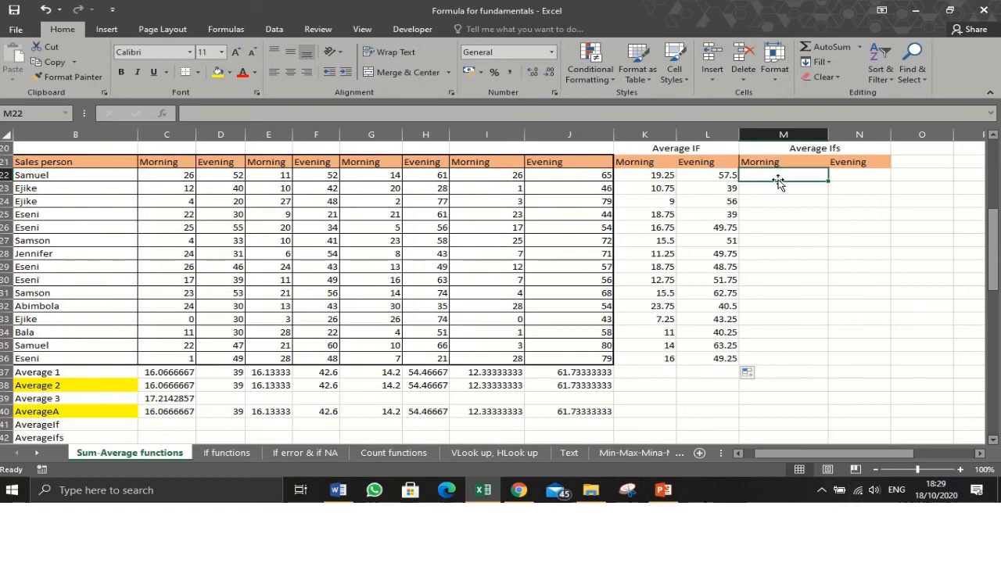
{"action": "type", "text": "="}
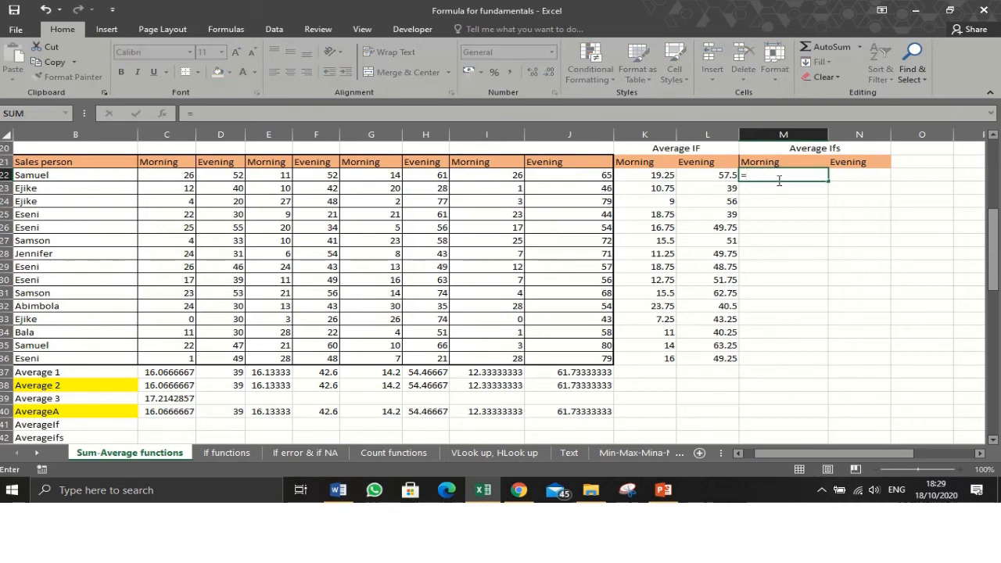
{"action": "type", "text": "aver"}
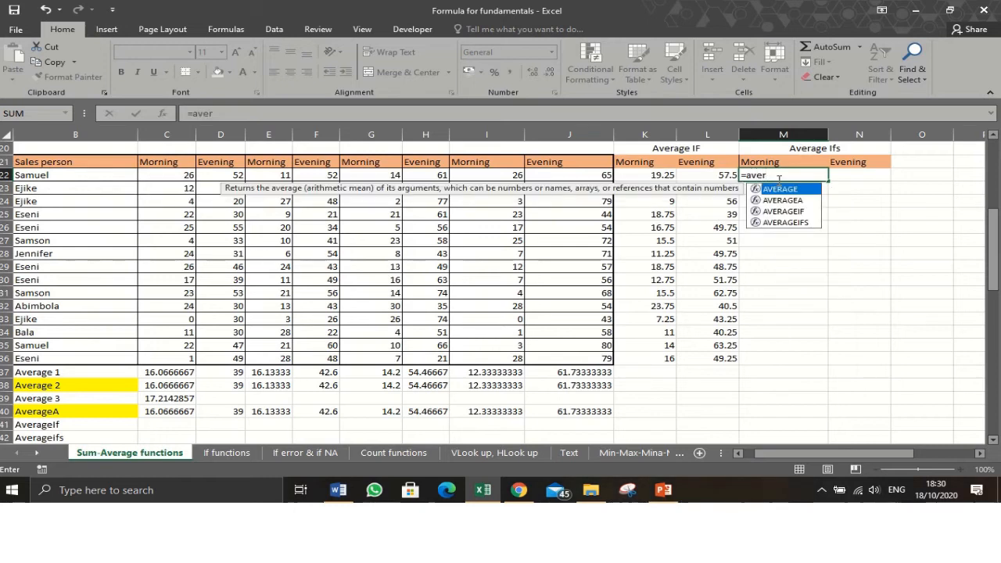
{"action": "key", "text": "Down"}
{"action": "key", "text": "Down"}
{"action": "key", "text": "Down"}
{"action": "key", "text": "Tab"}
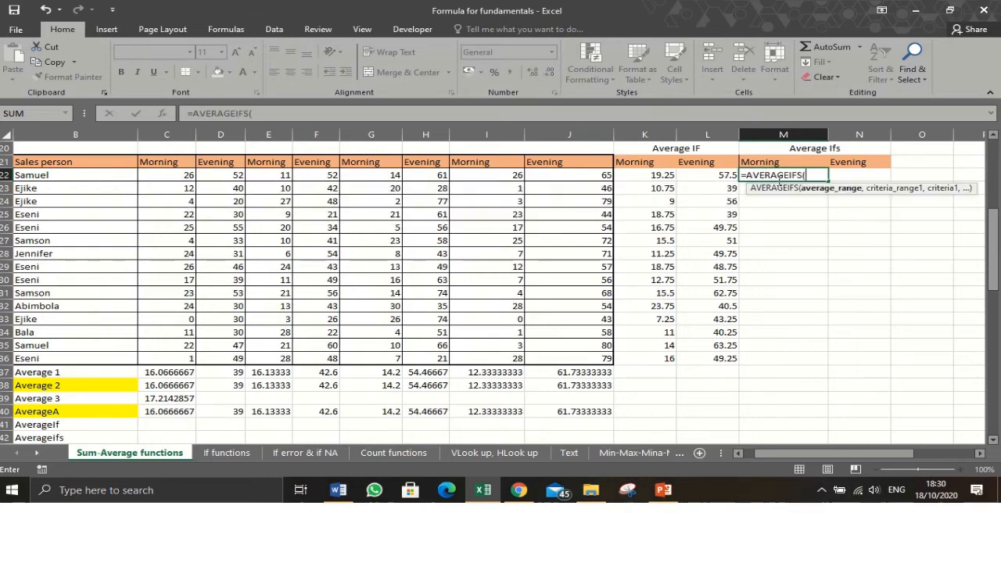